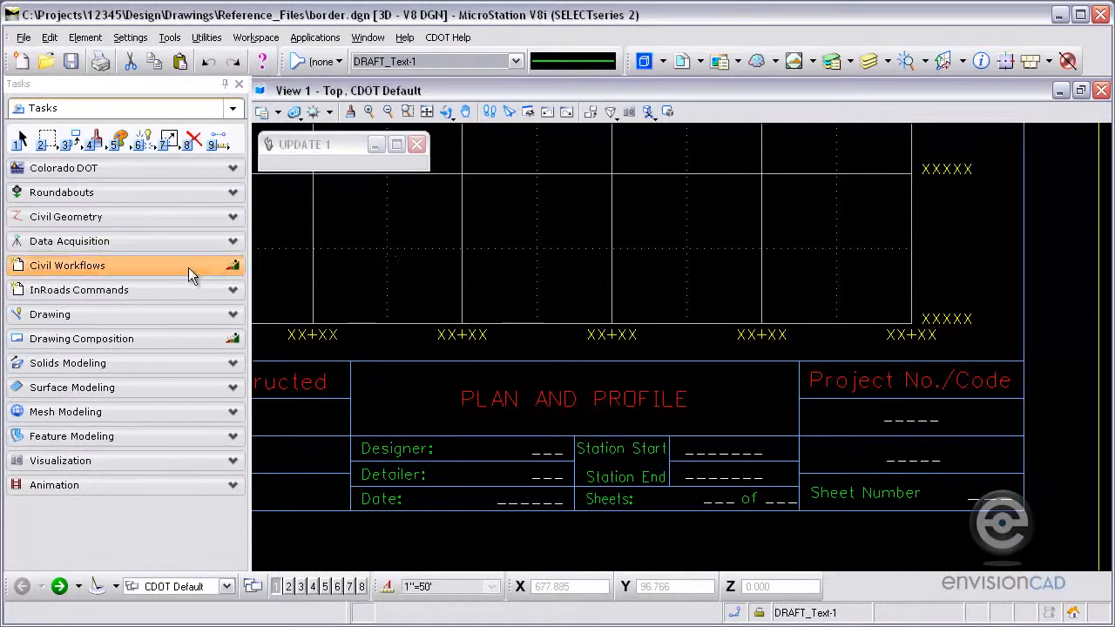
# Step: Display contours for the SH 86 Finished Grade surface with the Attach Tag option enabled
pyautogui.click(189, 265)
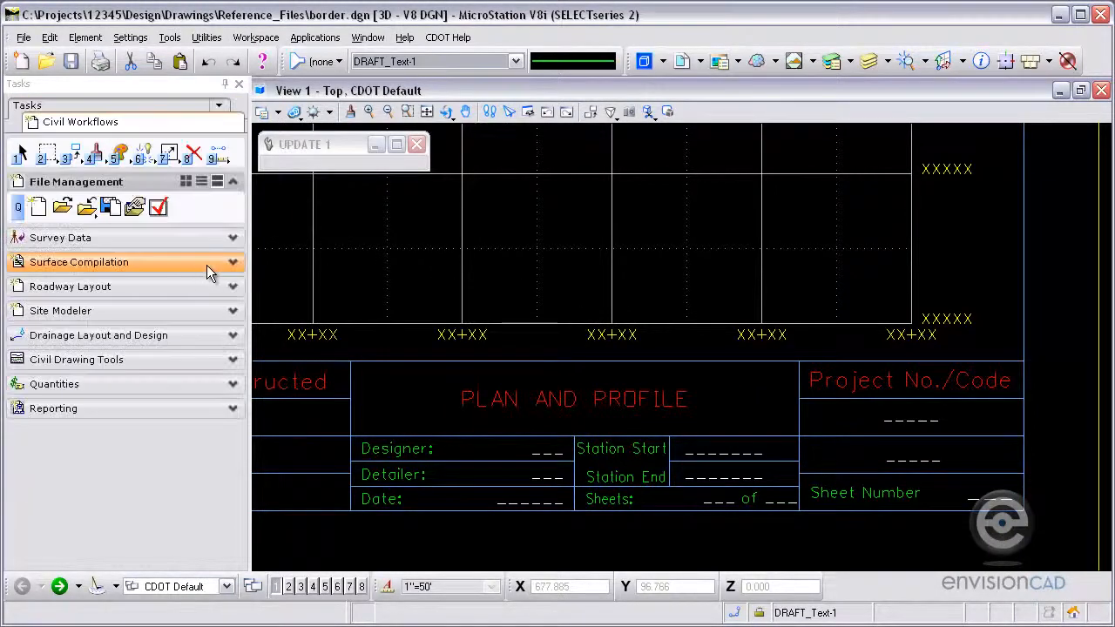
pyautogui.click(90, 263)
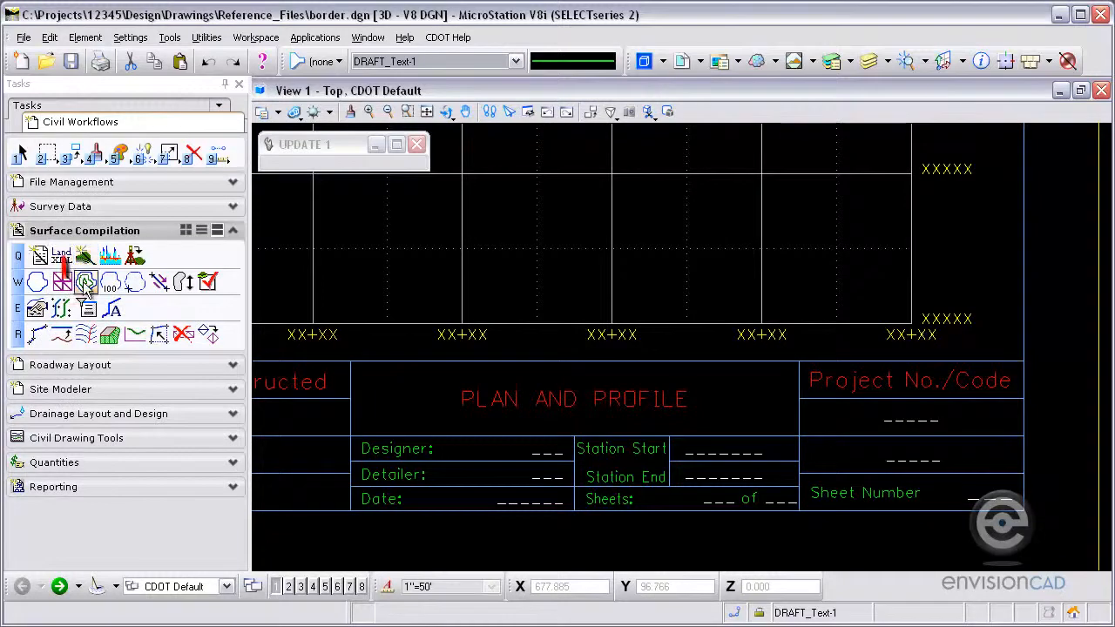
pyautogui.click(86, 284)
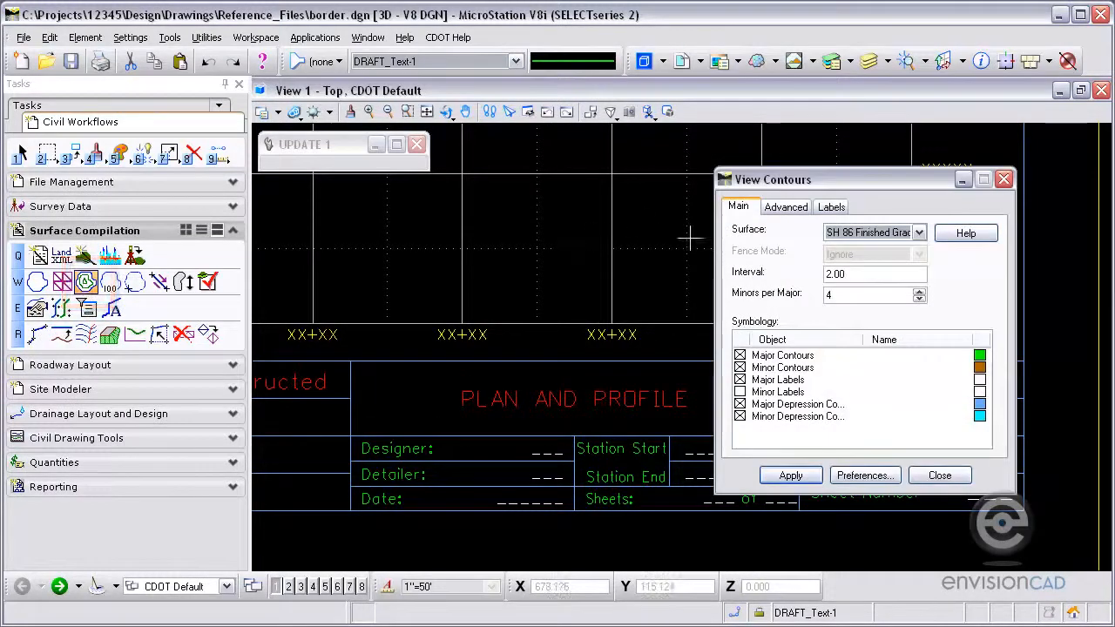
pyautogui.click(786, 207)
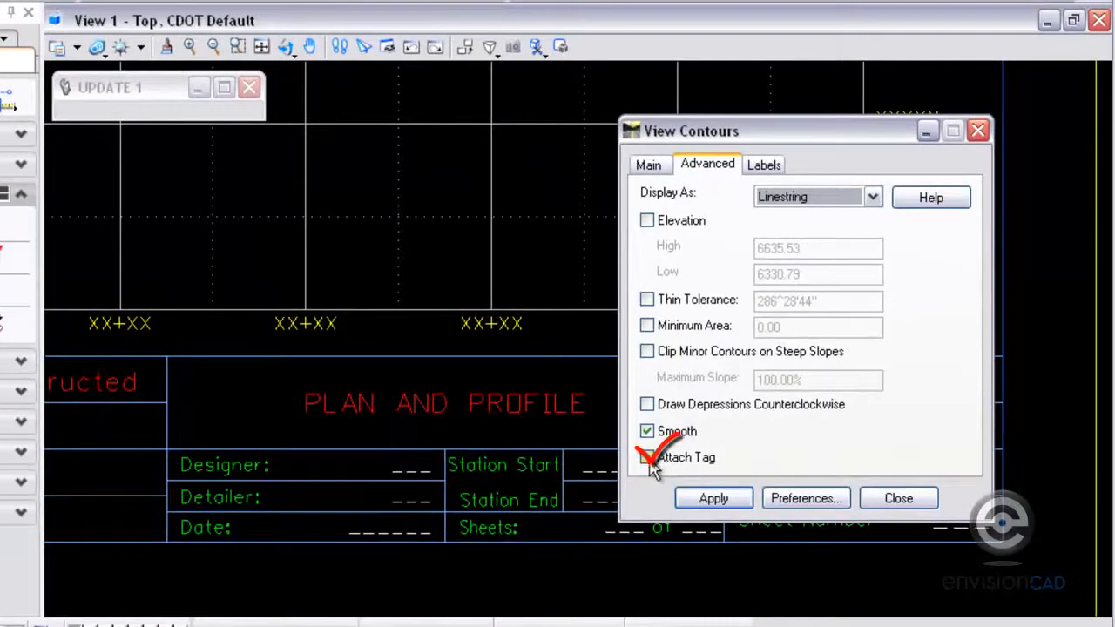
pyautogui.click(648, 458)
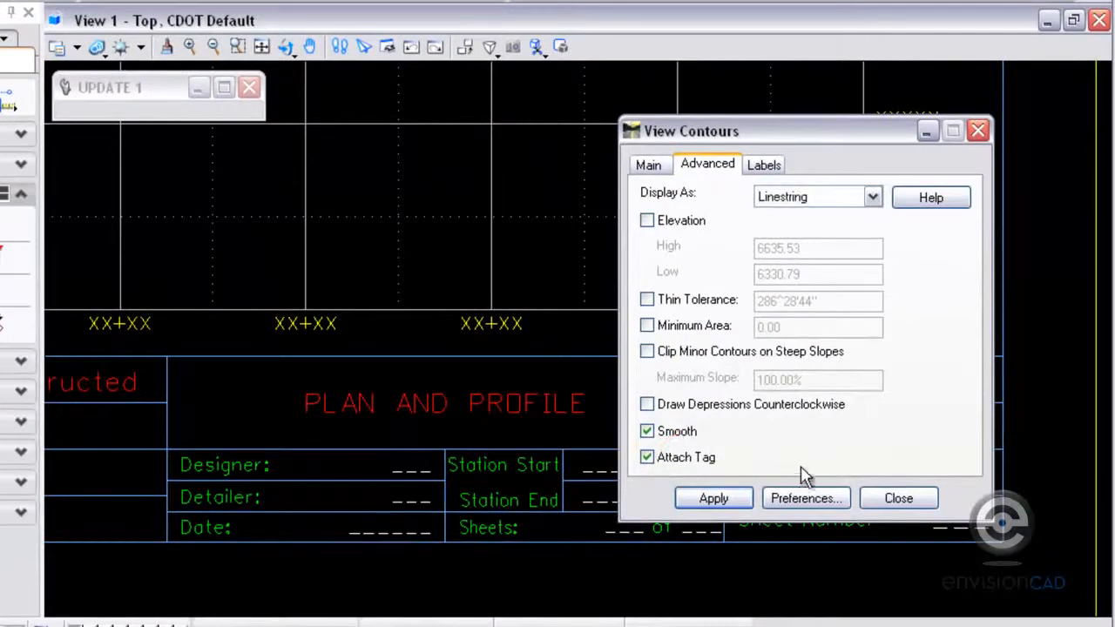
pyautogui.click(713, 500)
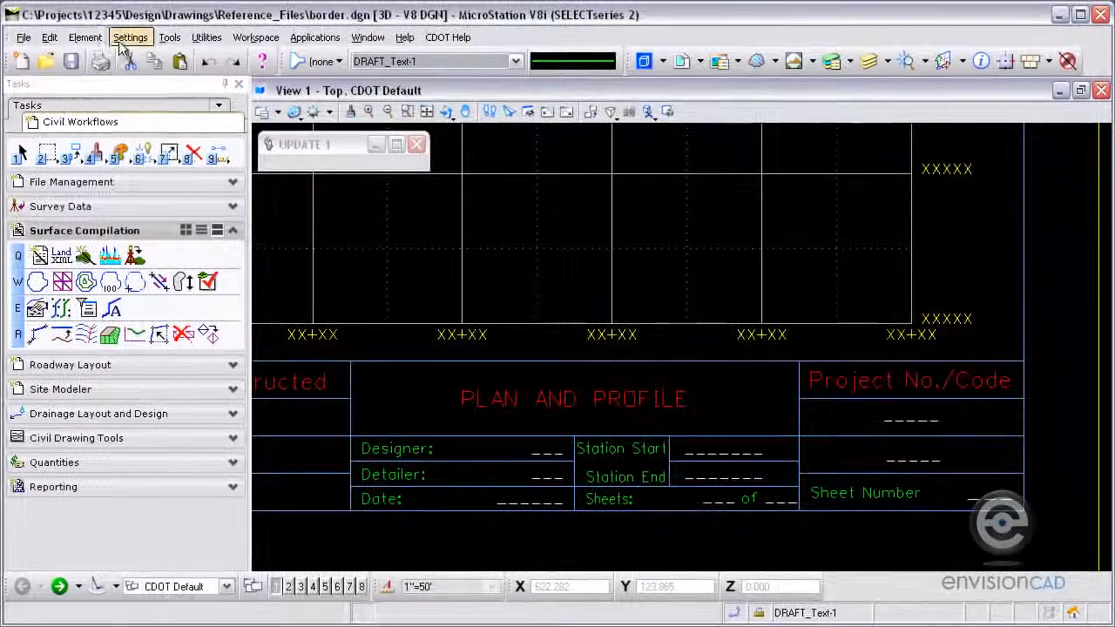
# Step: Examine the tags defined in the inciv_ftr tag set, including the name tag, and close the tag set definitions
pyautogui.click(85, 38)
pyautogui.moveTo(192, 162)
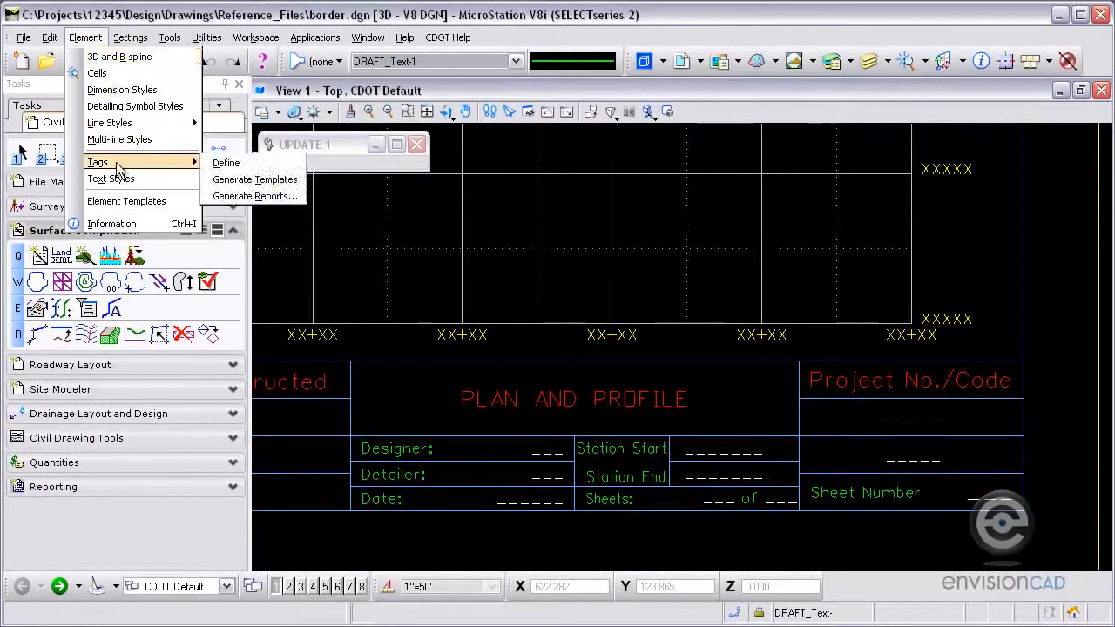
pyautogui.click(226, 164)
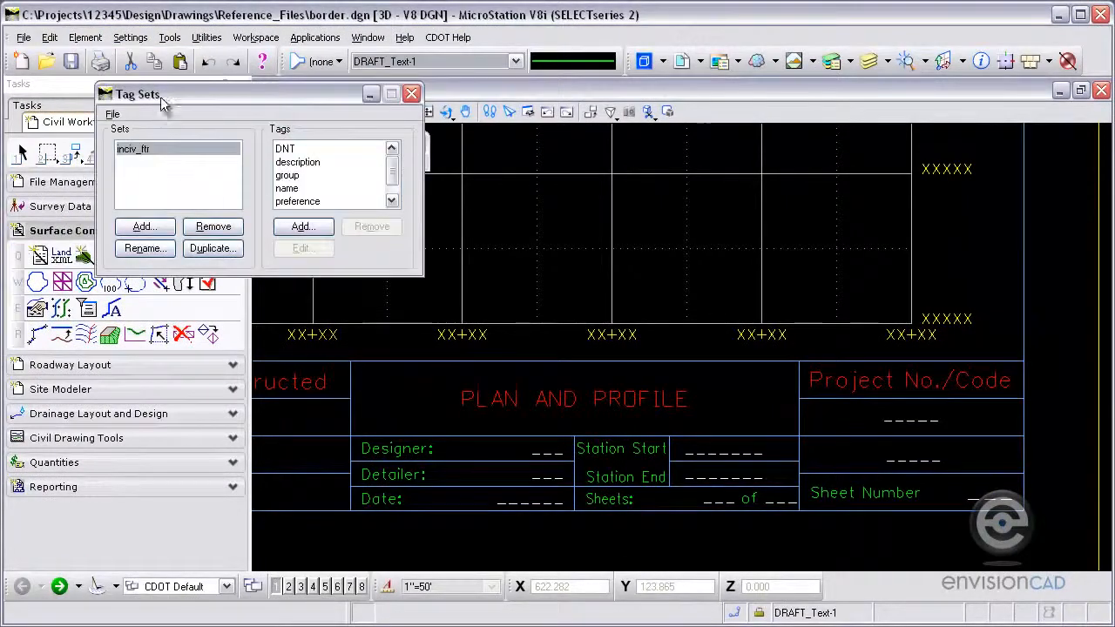
pyautogui.moveTo(160, 96); pyautogui.dragTo(140, 184)
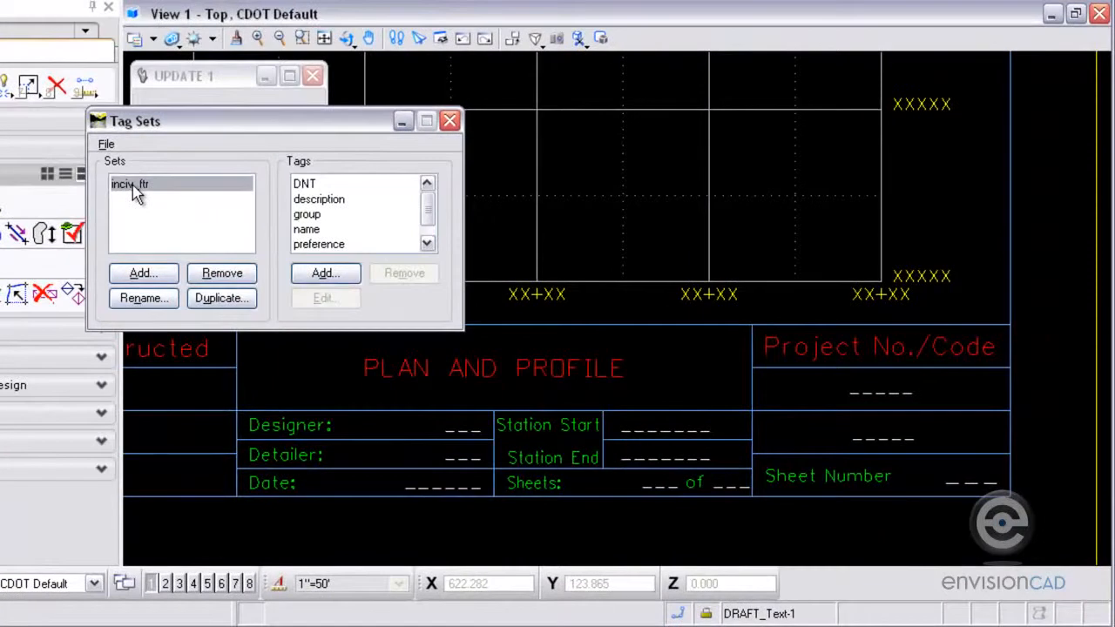
pyautogui.click(308, 230)
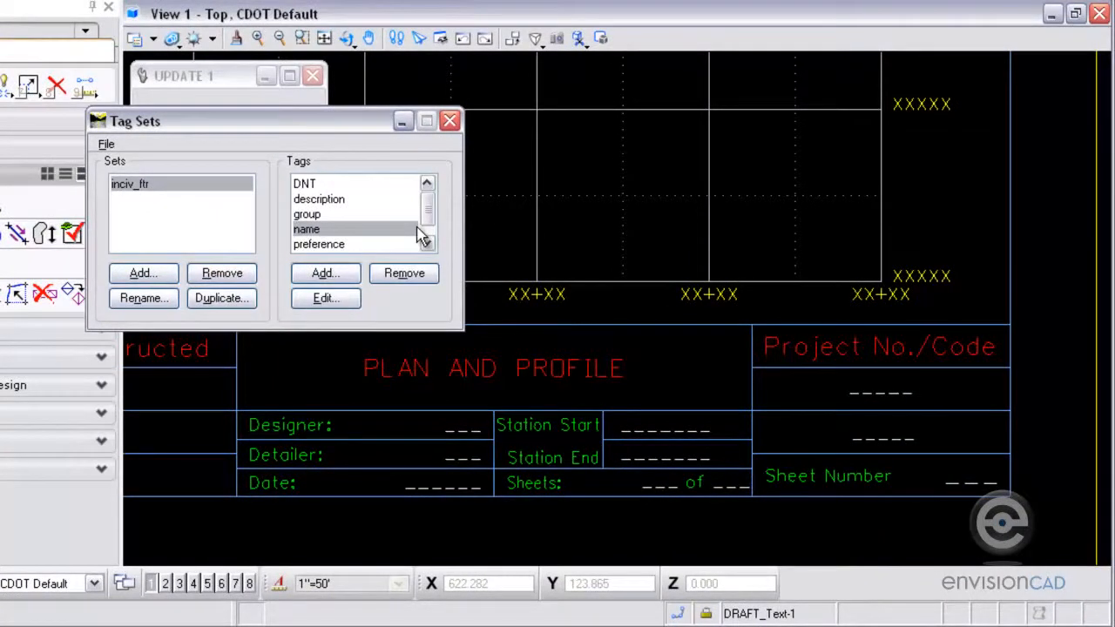
pyautogui.click(449, 122)
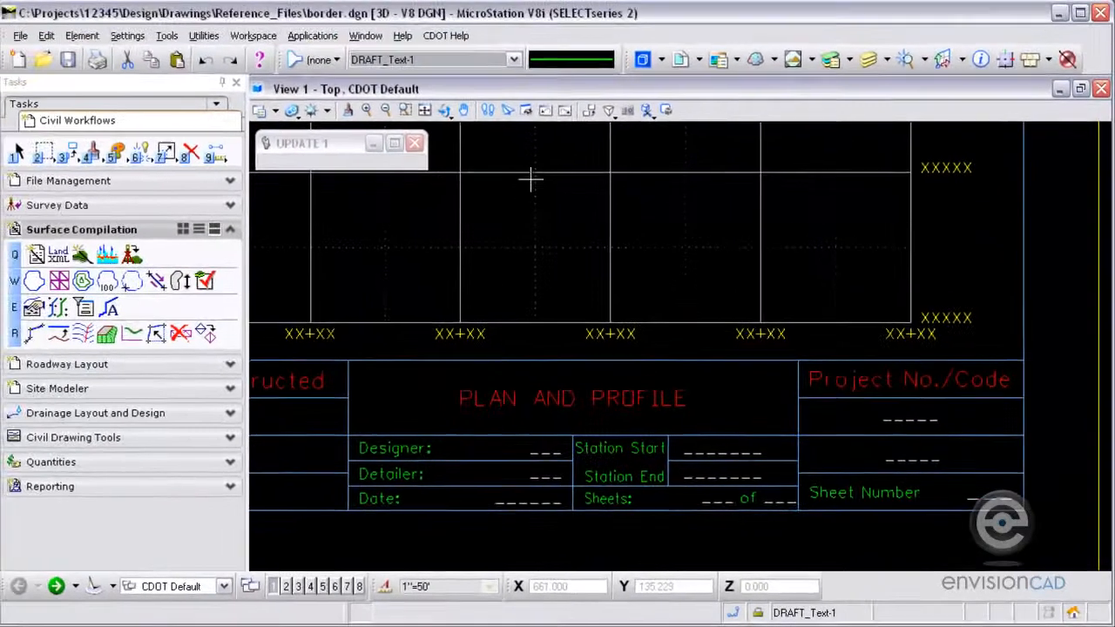
# Step: Delete the contour elements from the drawing and return to the title block of the border sheet
pyautogui.click(324, 38)
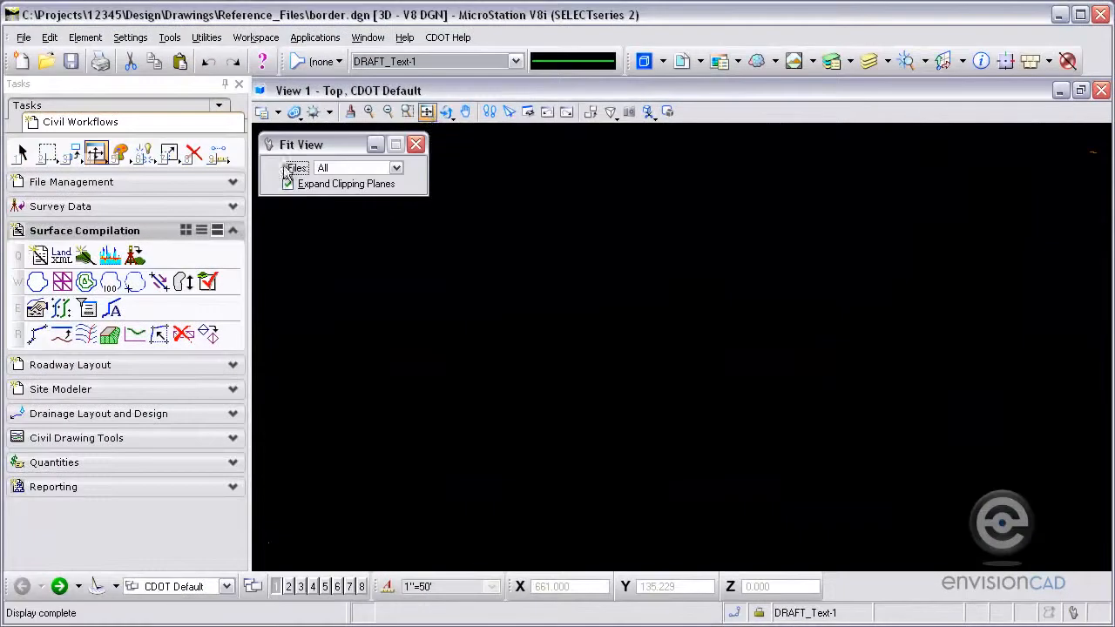
pyautogui.click(193, 154)
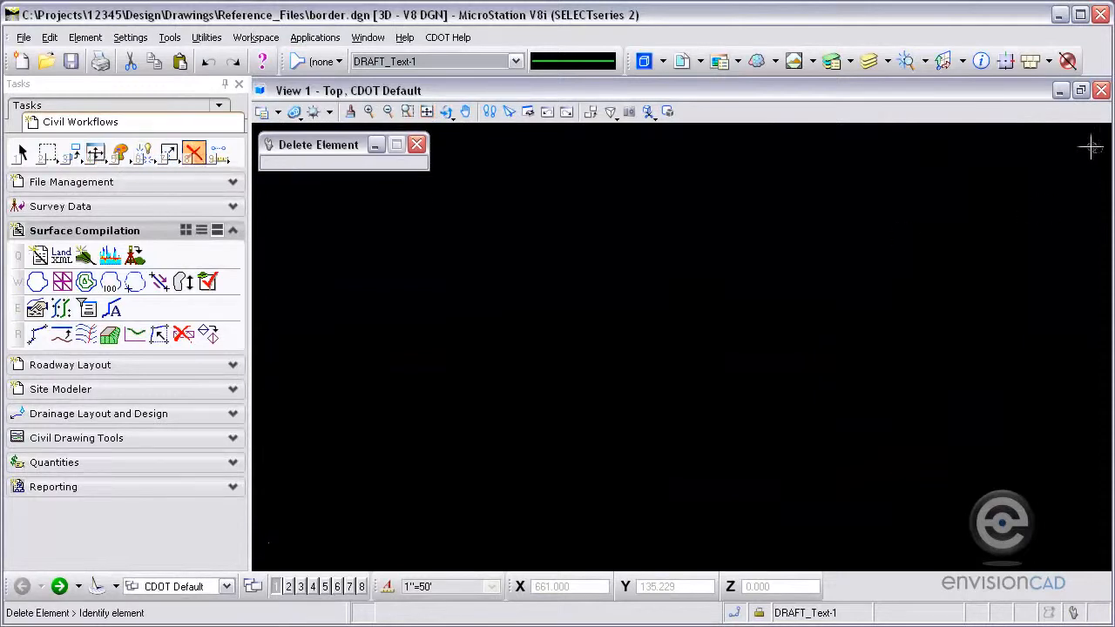
pyautogui.click(985, 200)
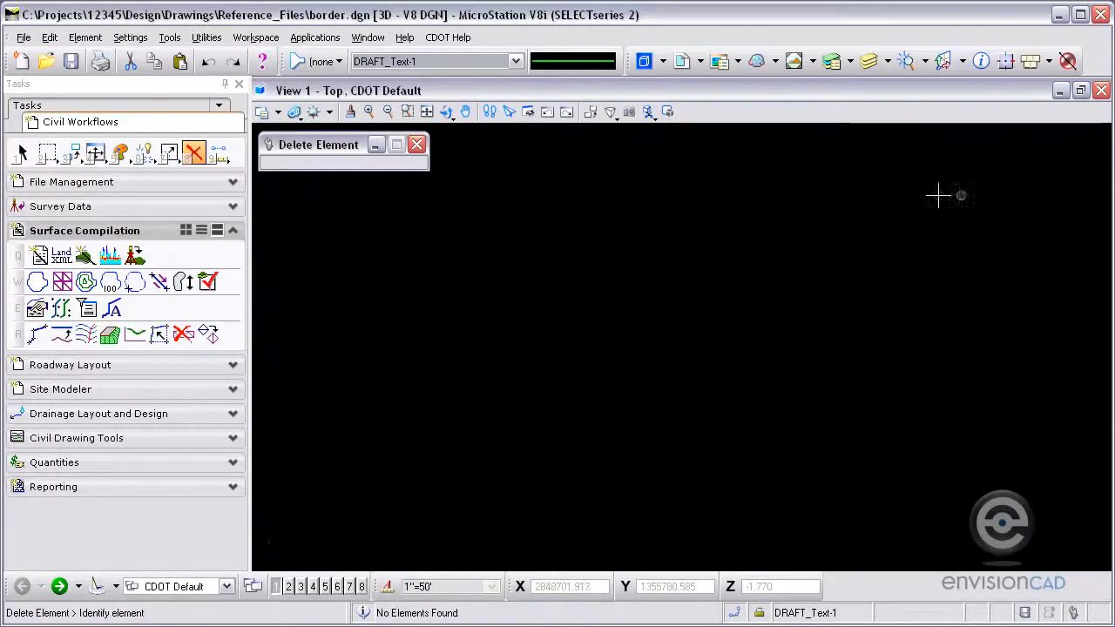
pyautogui.click(426, 112)
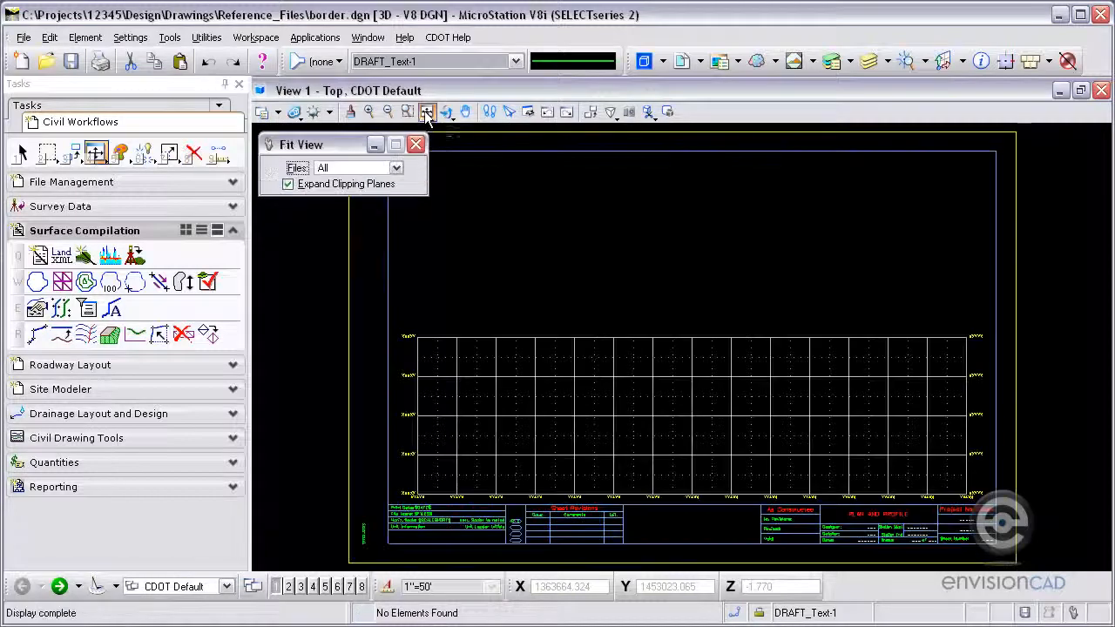
pyautogui.scroll(2, 967, 510)
pyautogui.moveTo(947, 533)
pyautogui.mouseDown(button='middle')
pyautogui.moveTo(876, 354)
pyautogui.moveTo(912, 350)
pyautogui.mouseUp(button='middle')
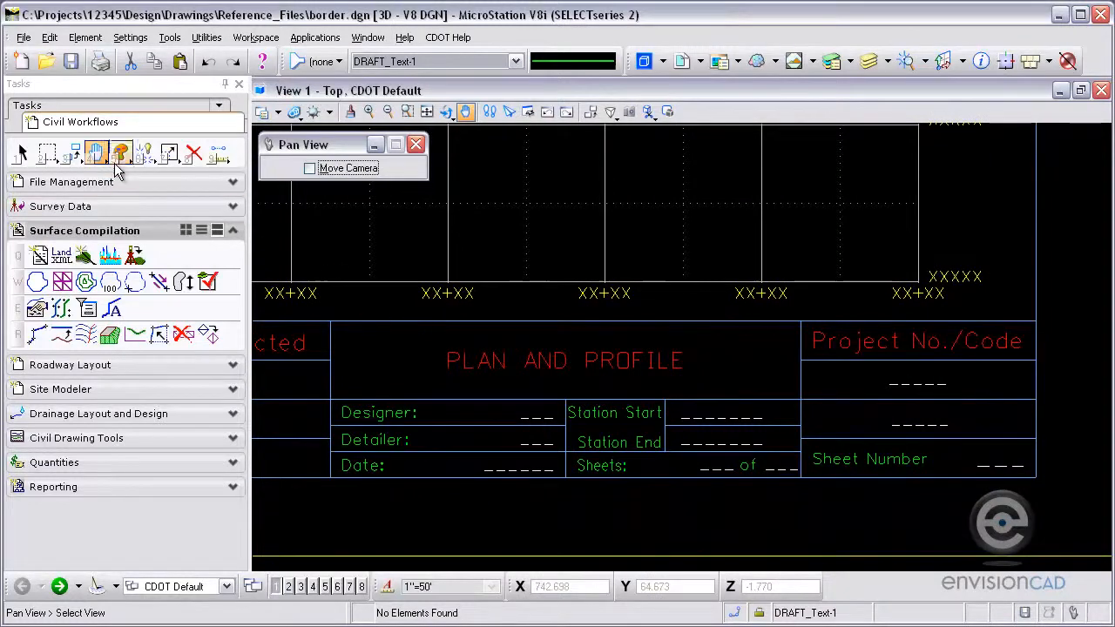
# Step: Match all active element settings to the Sheet Number placeholder text using SmartMatch
pyautogui.click(92, 105)
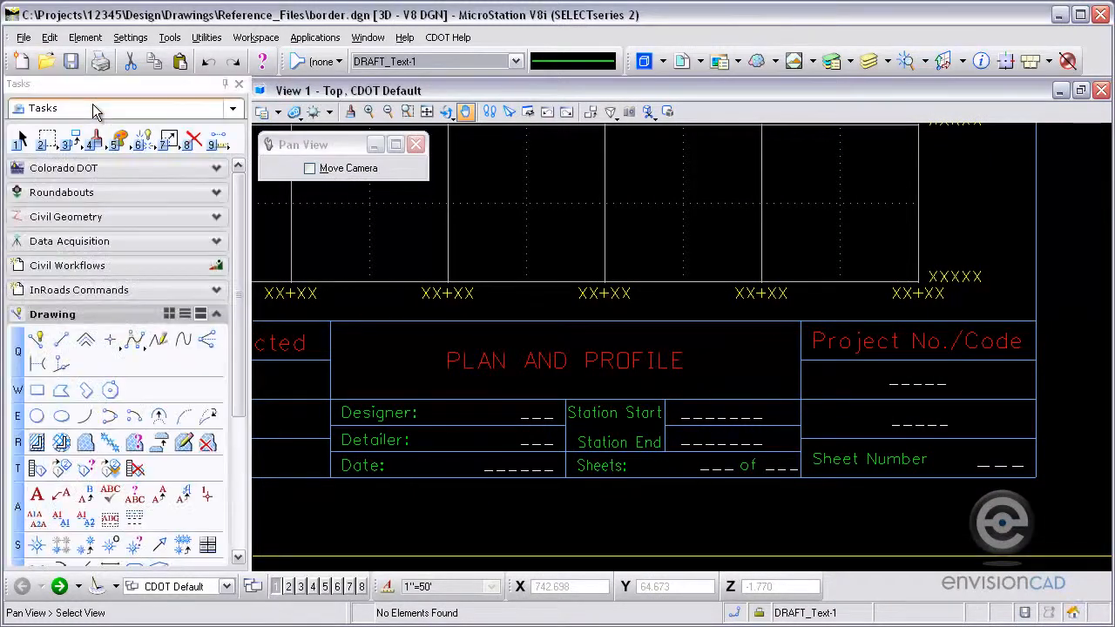
pyautogui.scroll(-2, 239, 353)
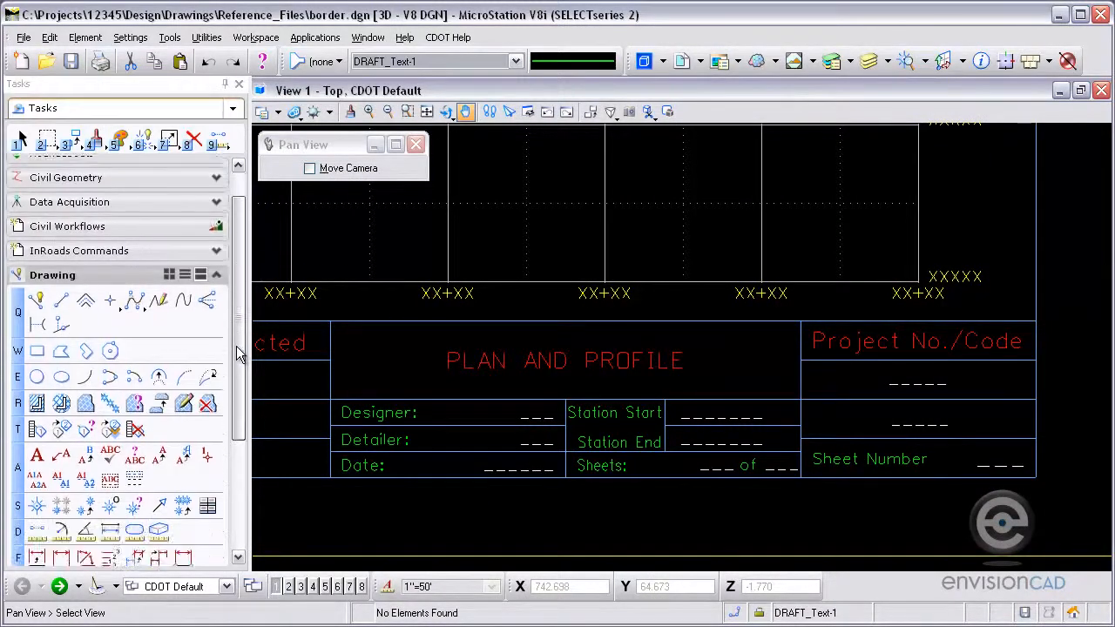
pyautogui.click(120, 141)
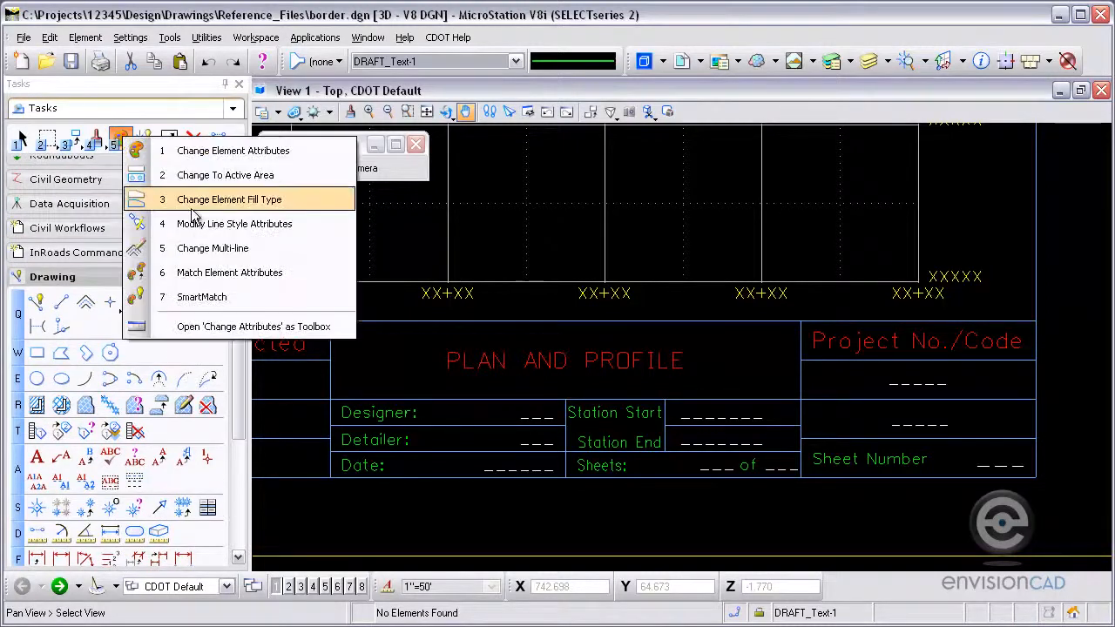
pyautogui.click(202, 297)
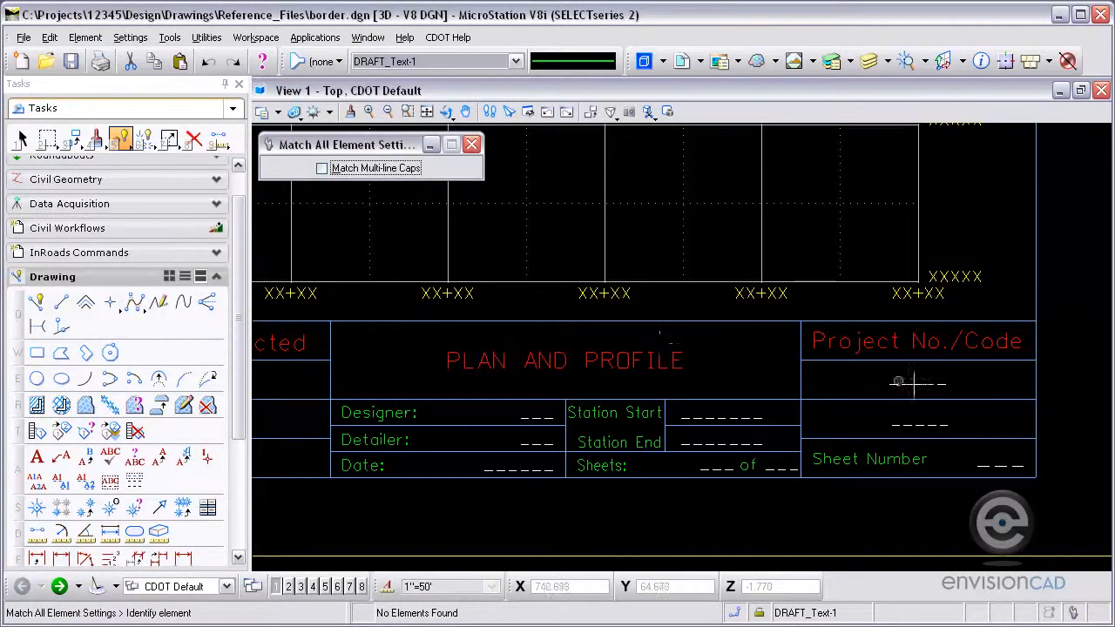
pyautogui.click(998, 459)
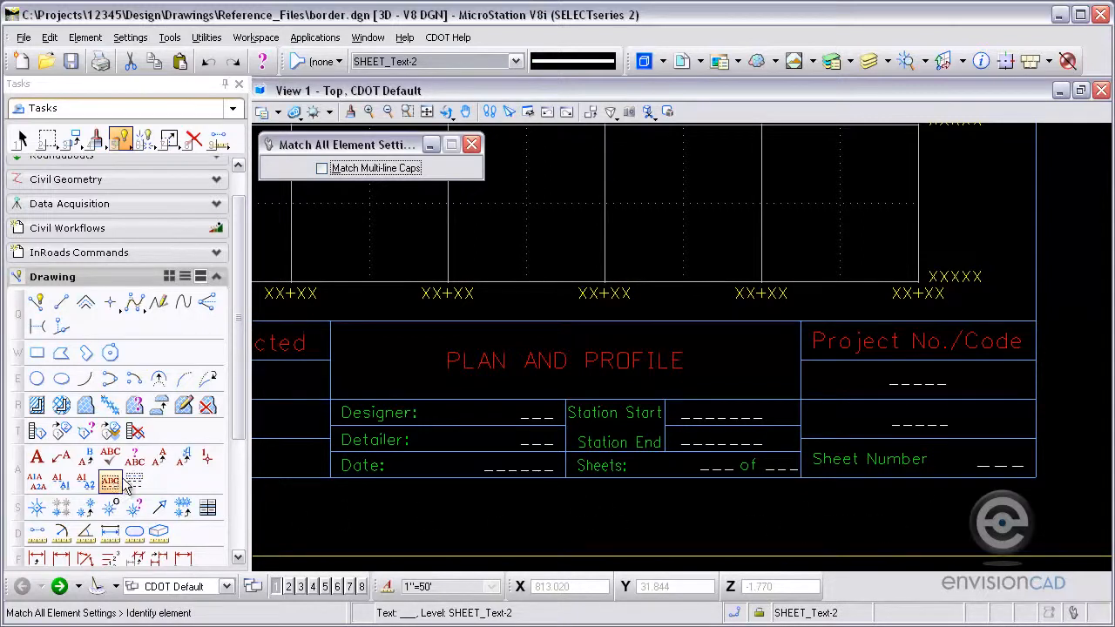
# Step: Start attaching the inciv_ftr tag set to the Sheet Number placeholder and arrange the tag dialog and Notepad so both can be read
pyautogui.click(36, 431)
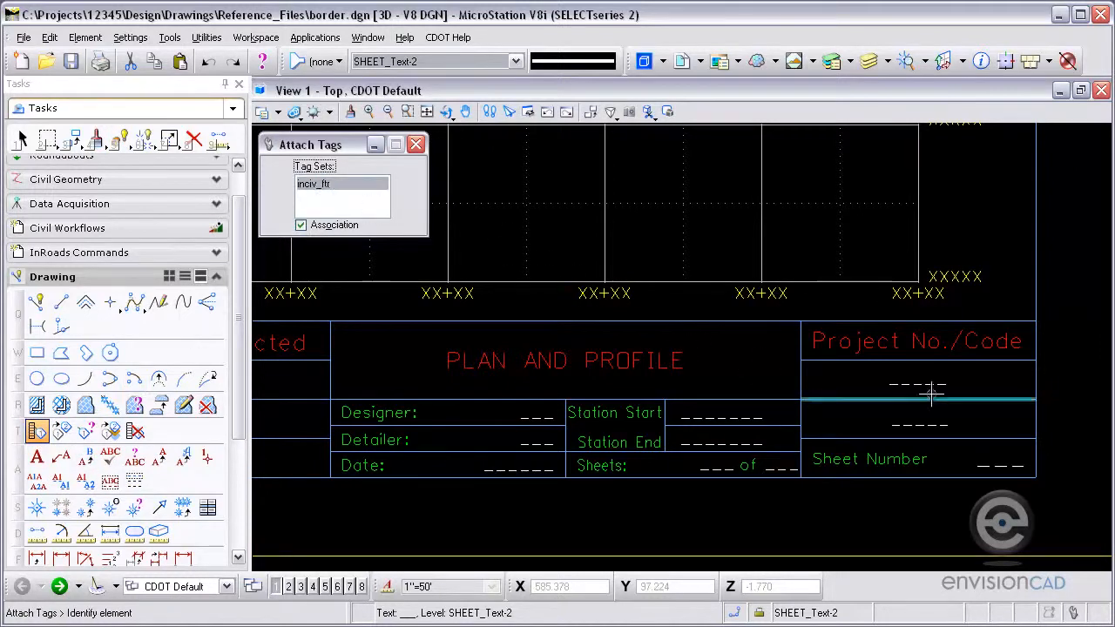
pyautogui.click(998, 460)
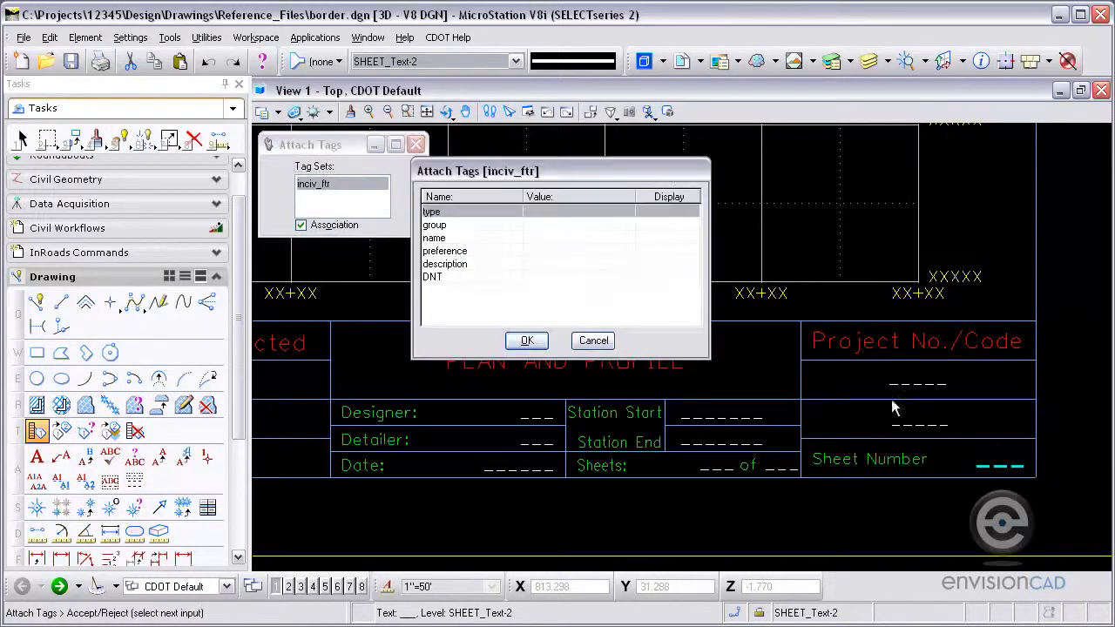
pyautogui.click(540, 236)
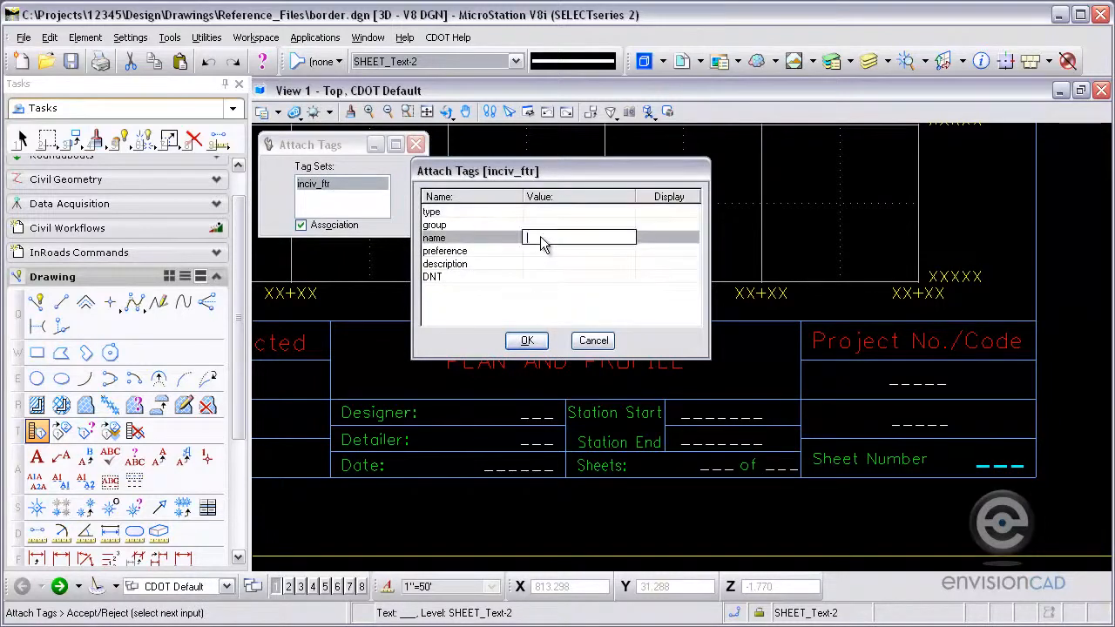
pyautogui.hotkey('alt', 'Tab')
pyautogui.moveTo(891, 247); pyautogui.dragTo(856, 148)
pyautogui.moveTo(534, 167); pyautogui.dragTo(442, 281)
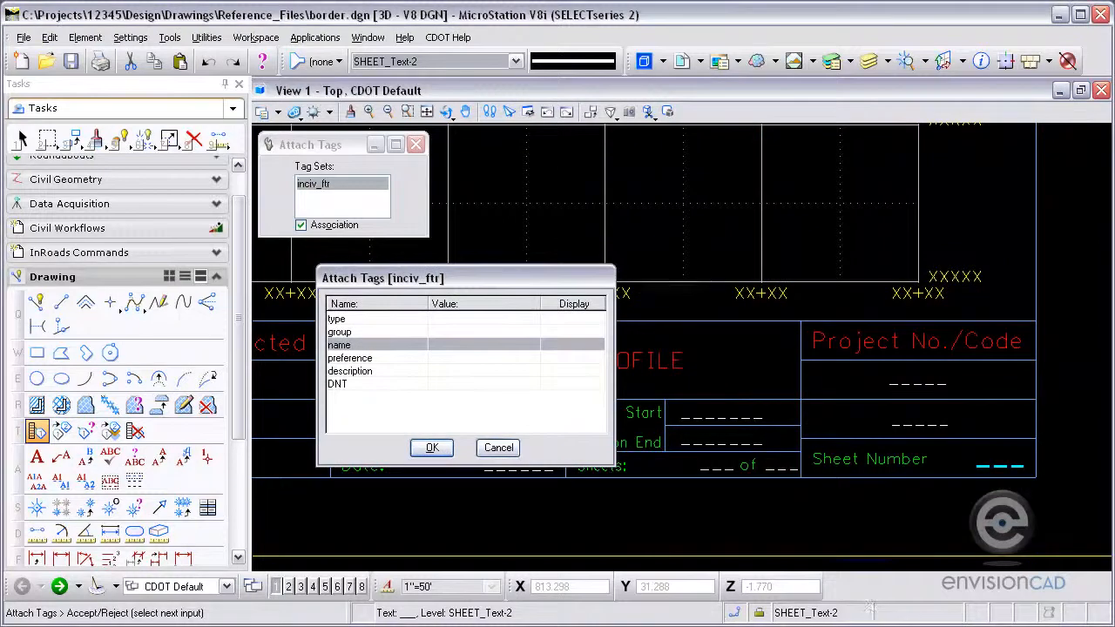
# Step: Switch to Notepad and copy the key sheetno from inroads-titleblock.dat
pyautogui.hotkey('alt', 'Tab')
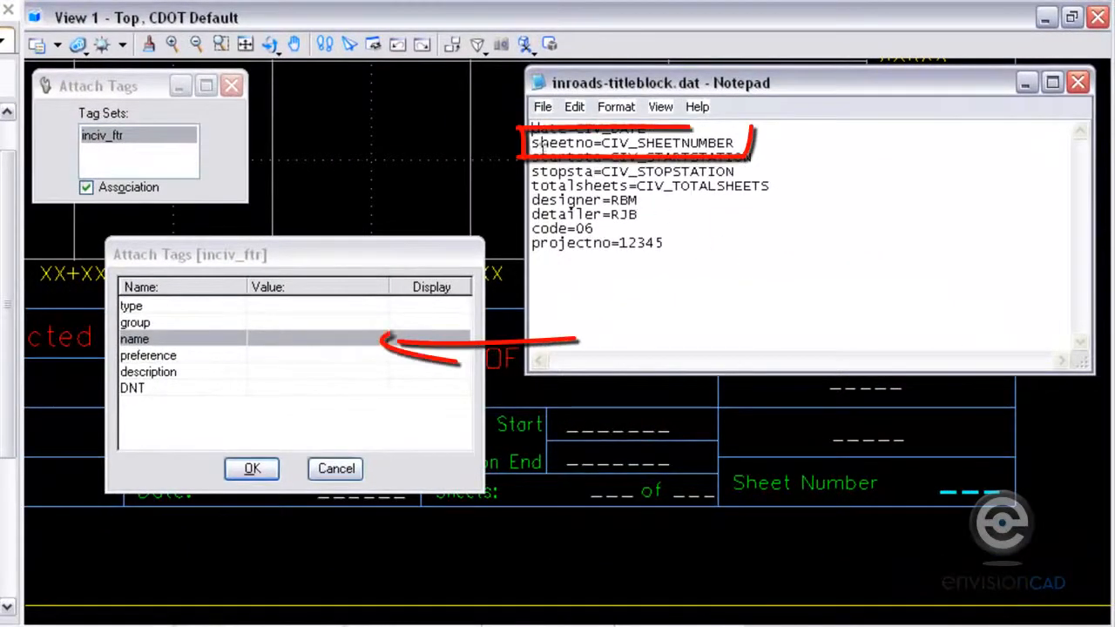
pyautogui.moveTo(531, 143); pyautogui.dragTo(596, 147)
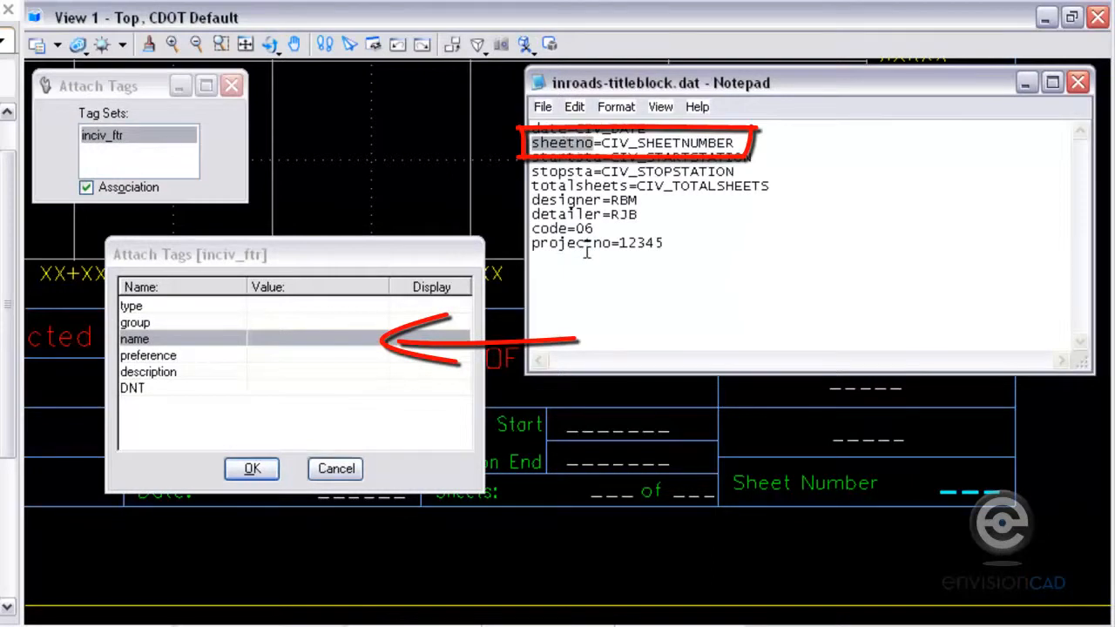
pyautogui.rightClick(562, 143)
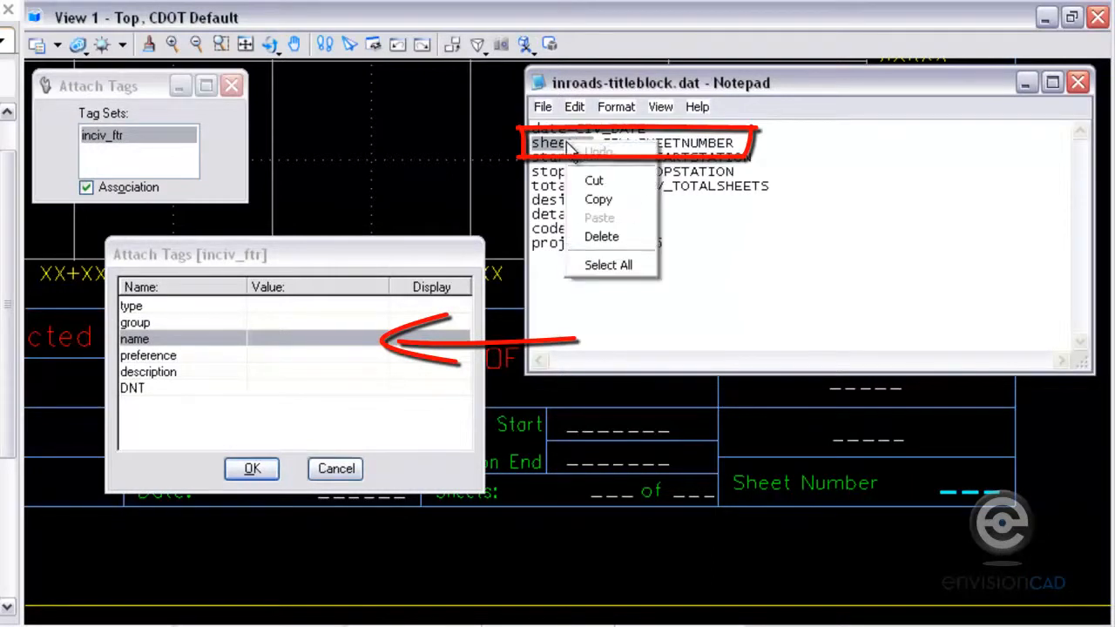
pyautogui.click(601, 202)
# Step: Review the CIV_SHEETNUMBER value and the station, total sheets, designer and detailer entries in inroads-titleblock.dat
pyautogui.moveTo(601, 143); pyautogui.dragTo(755, 141)
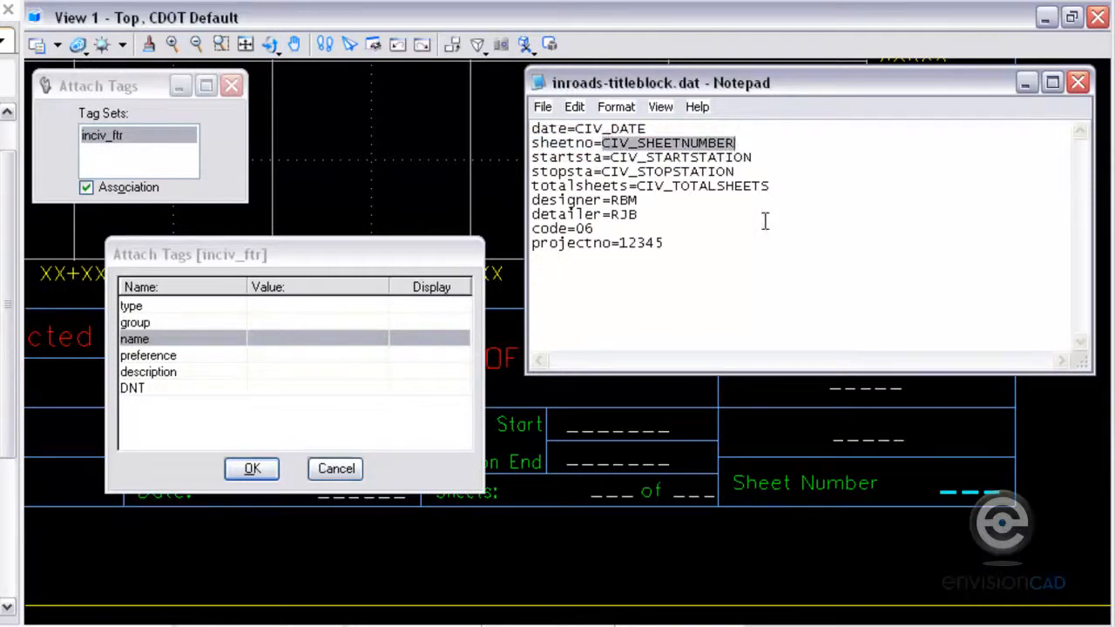
pyautogui.moveTo(533, 159); pyautogui.dragTo(603, 158)
pyautogui.moveTo(534, 173); pyautogui.dragTo(628, 187)
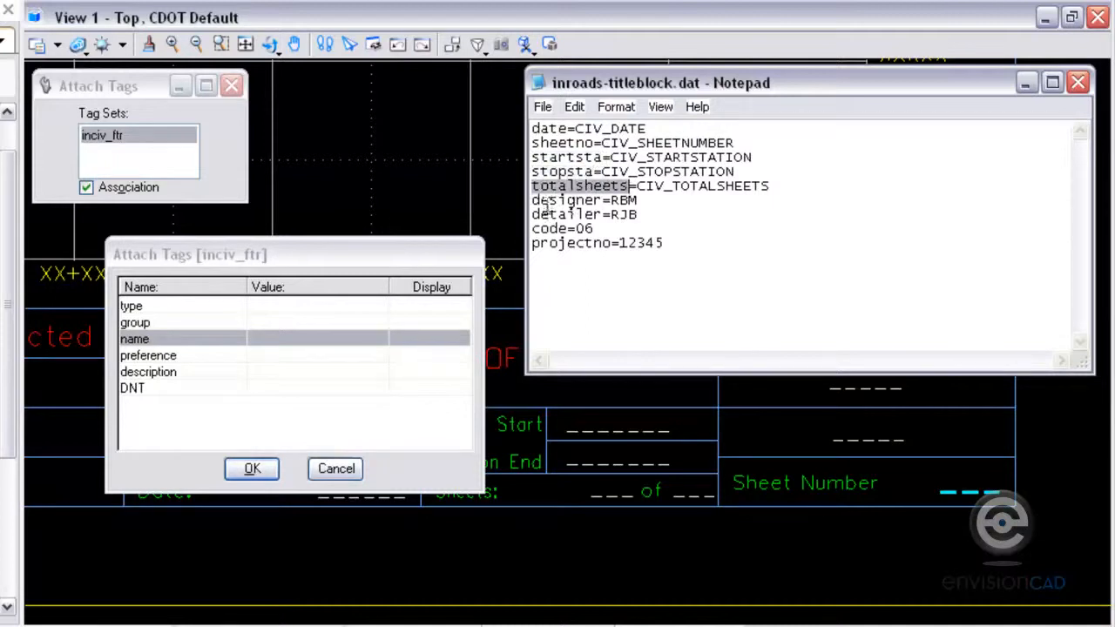
pyautogui.click(602, 200)
pyautogui.click(601, 215)
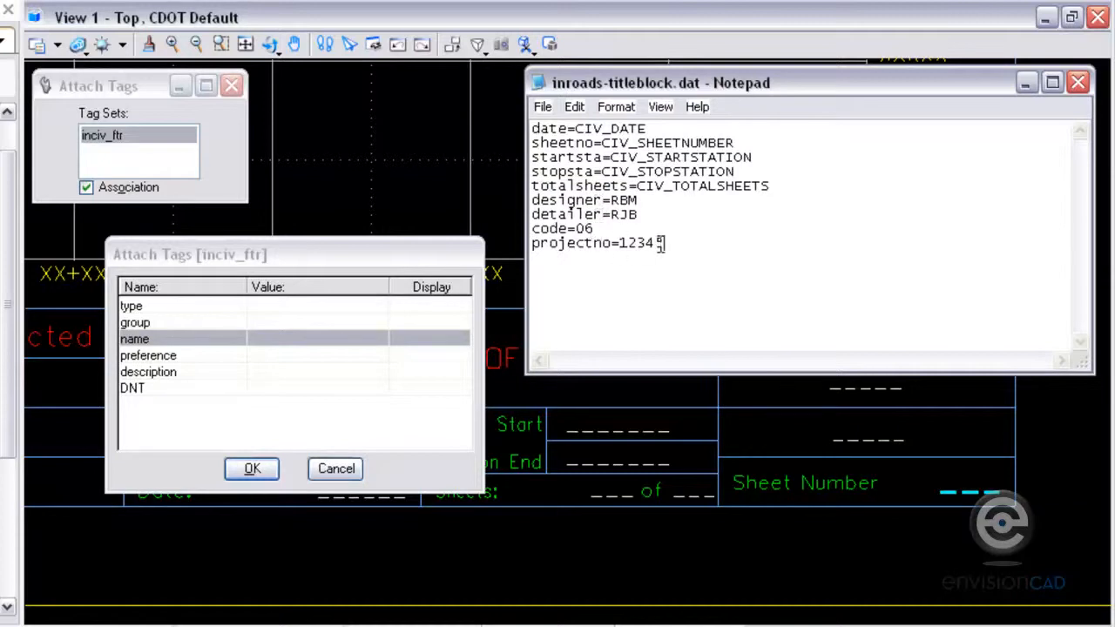
# Step: Set the name tag of the Sheet Number placeholder to sheetno and attach the tags
pyautogui.click(289, 345)
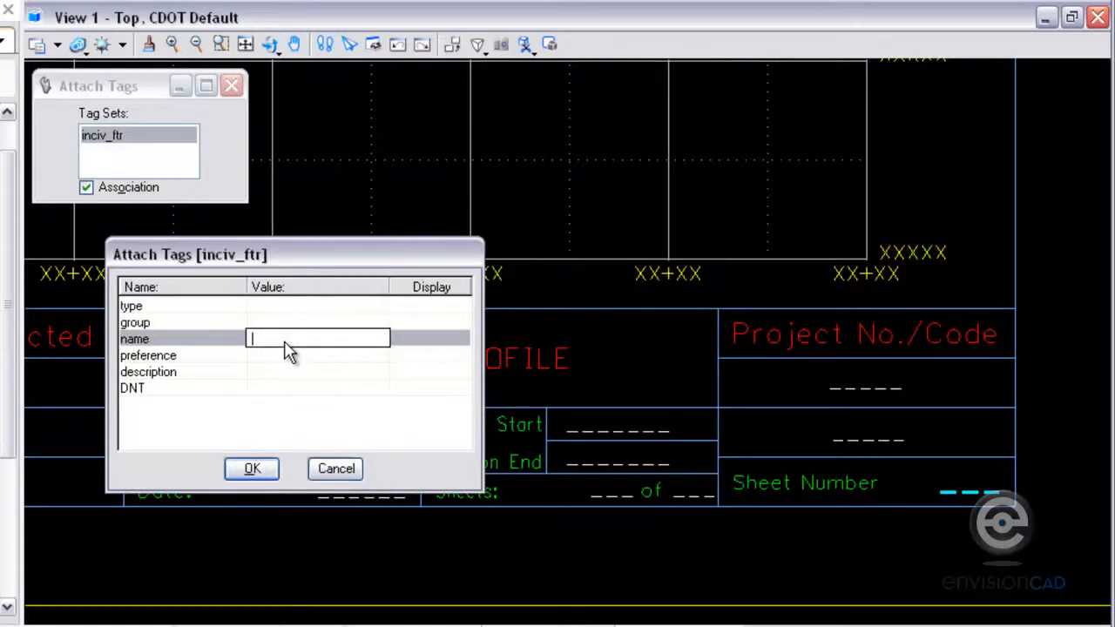
pyautogui.hotkey('ctrl', 'v')
pyautogui.click(253, 470)
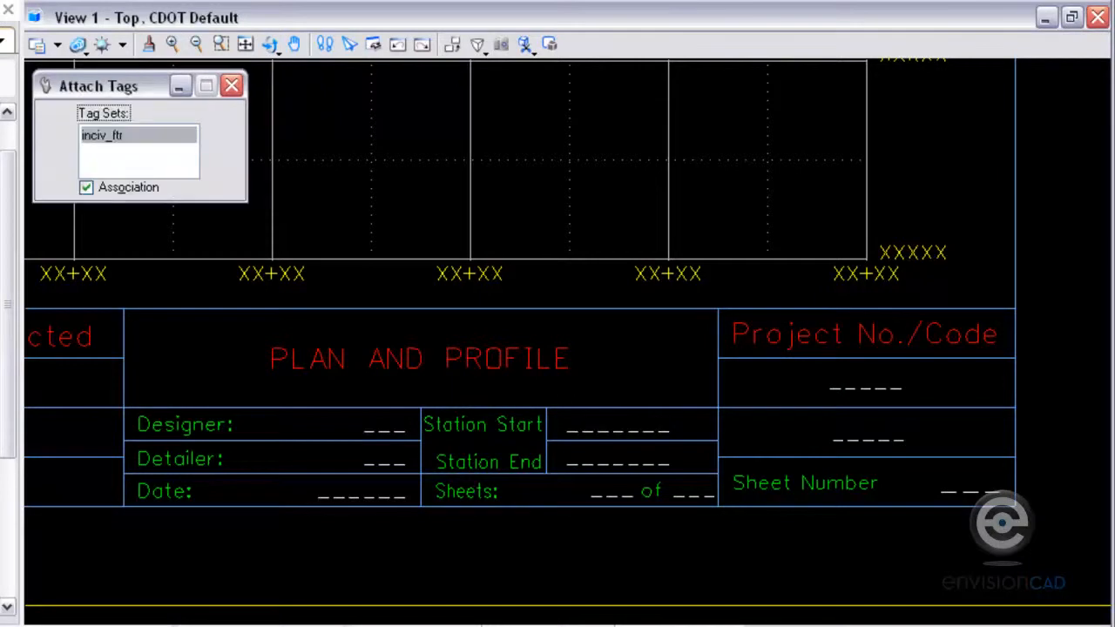
# Step: Fill in the name tag of the lower placeholder under Project No./Code with its matching key and attach the tags
pyautogui.click(860, 438)
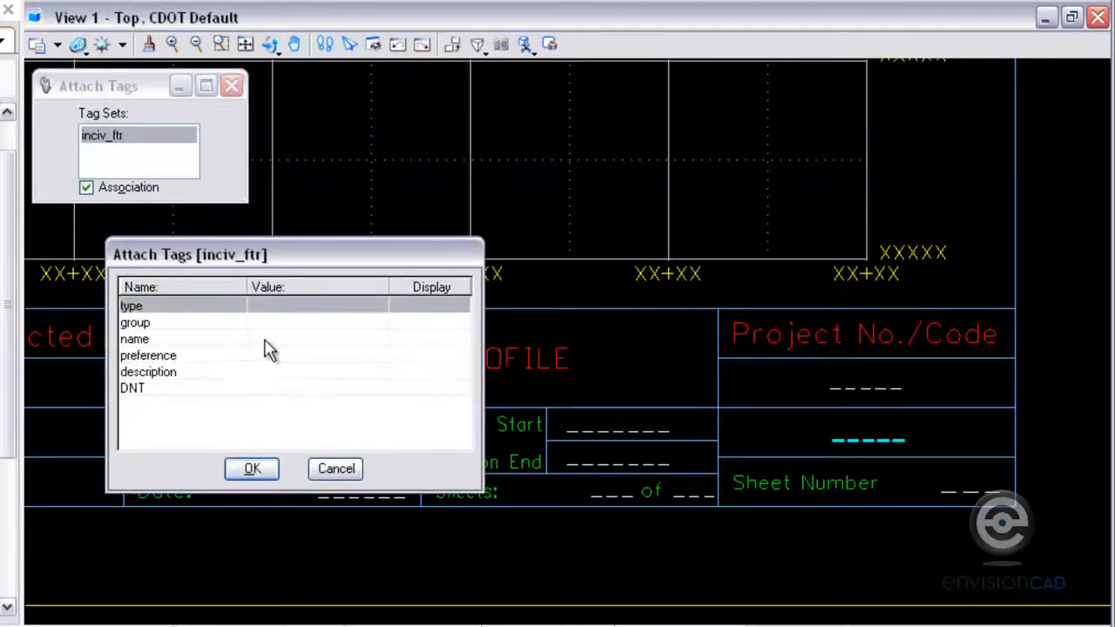
pyautogui.click(294, 340)
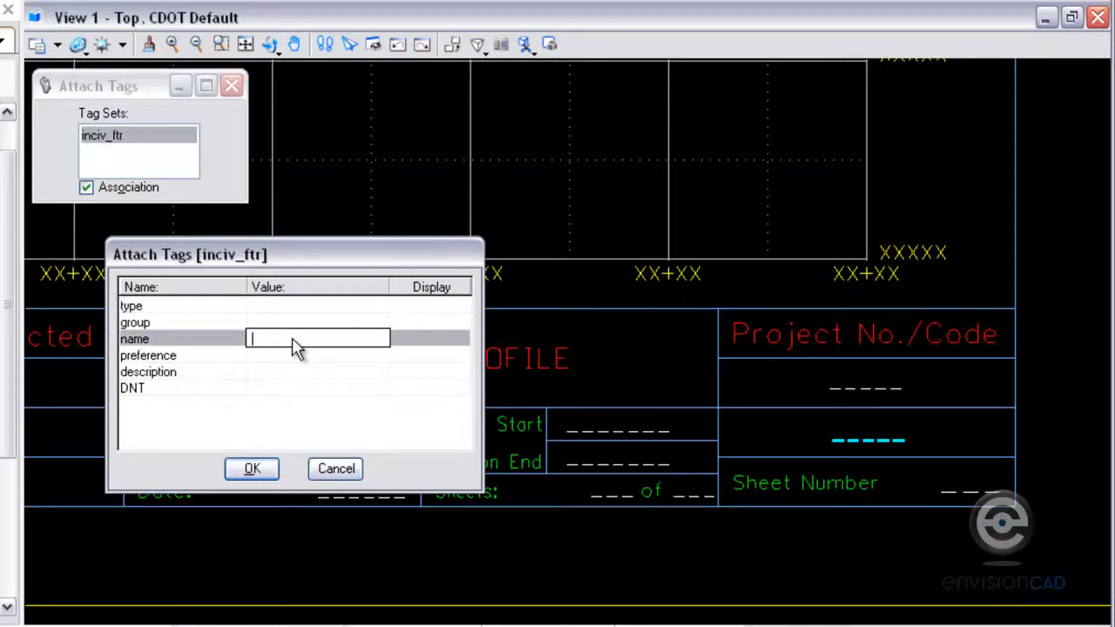
pyautogui.press('Return')
pyautogui.click(251, 468)
# Step: Attach the inciv_ftr tags to the upper placeholder under Project No./Code with the name projectno
pyautogui.click(864, 388)
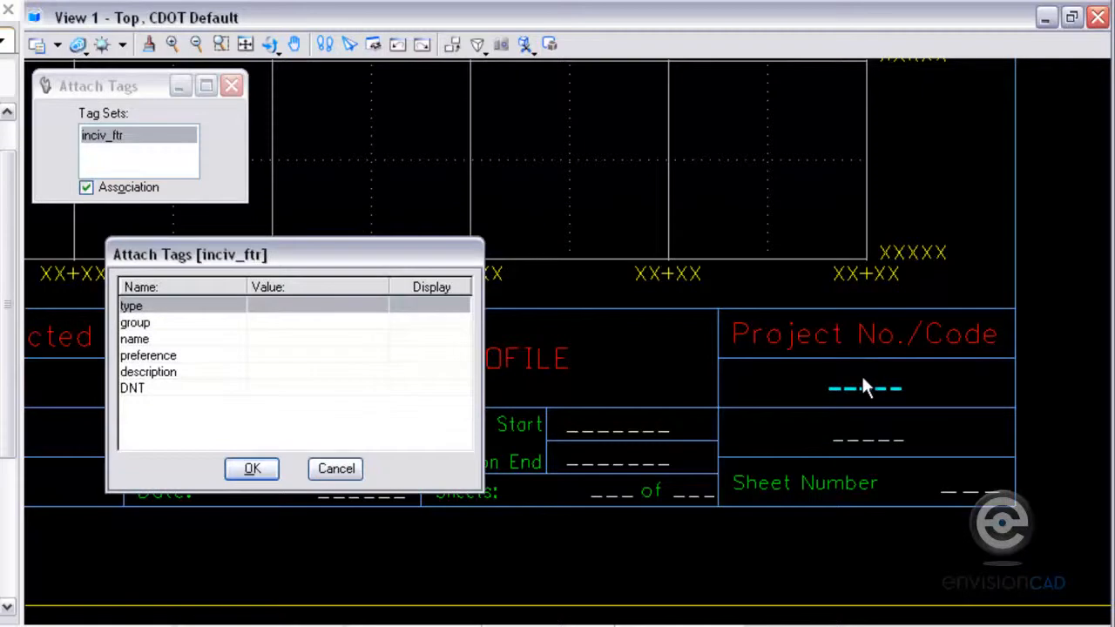
pyautogui.click(272, 341)
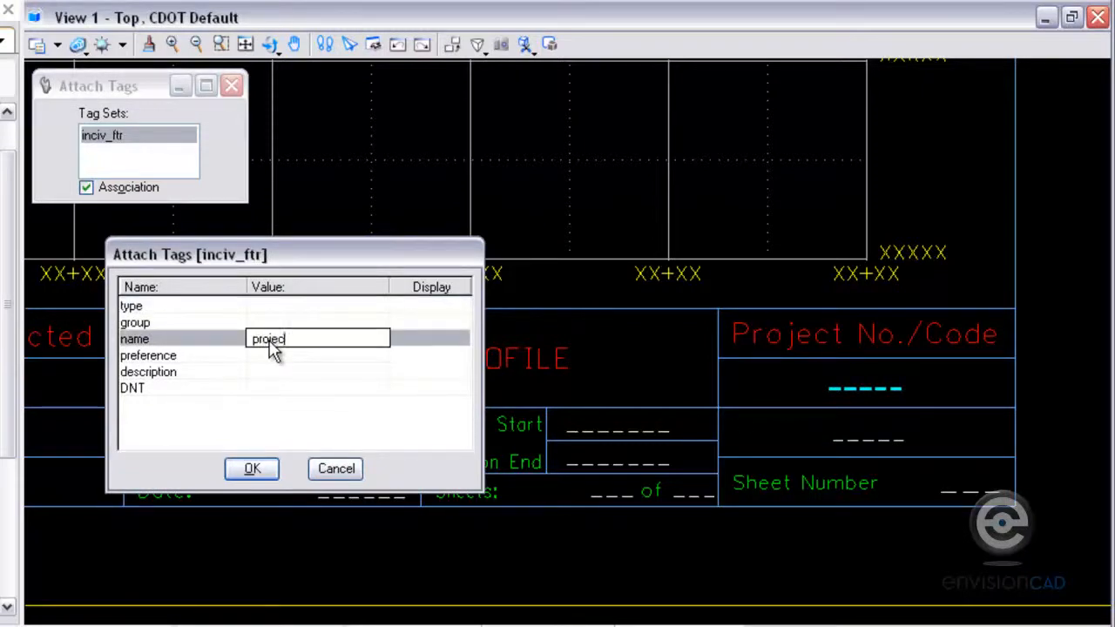
pyautogui.write('projectno')
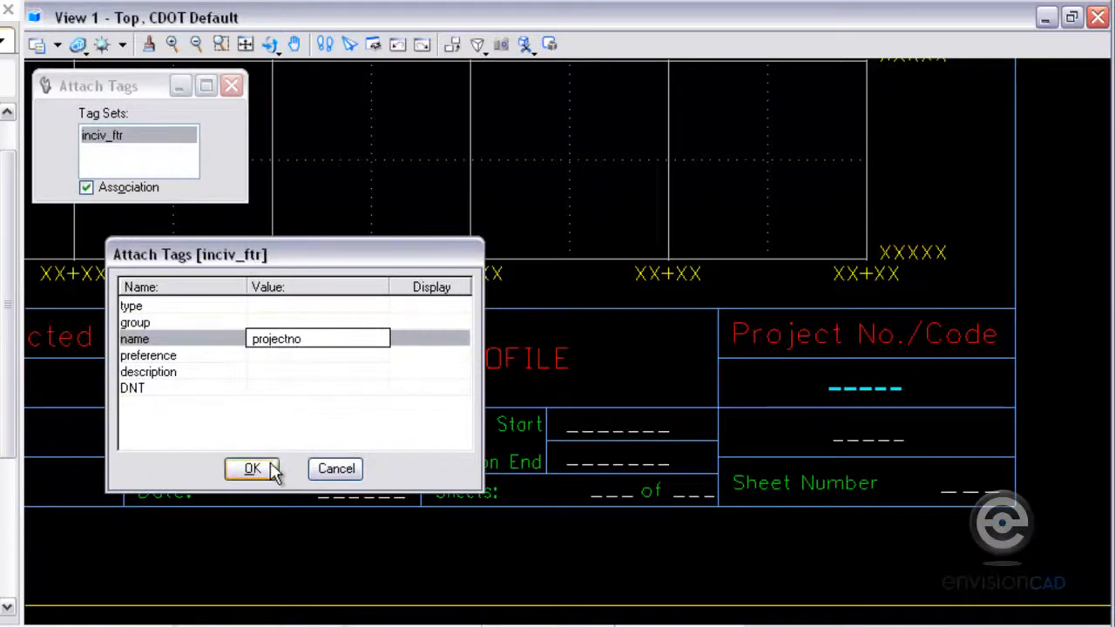
pyautogui.click(274, 468)
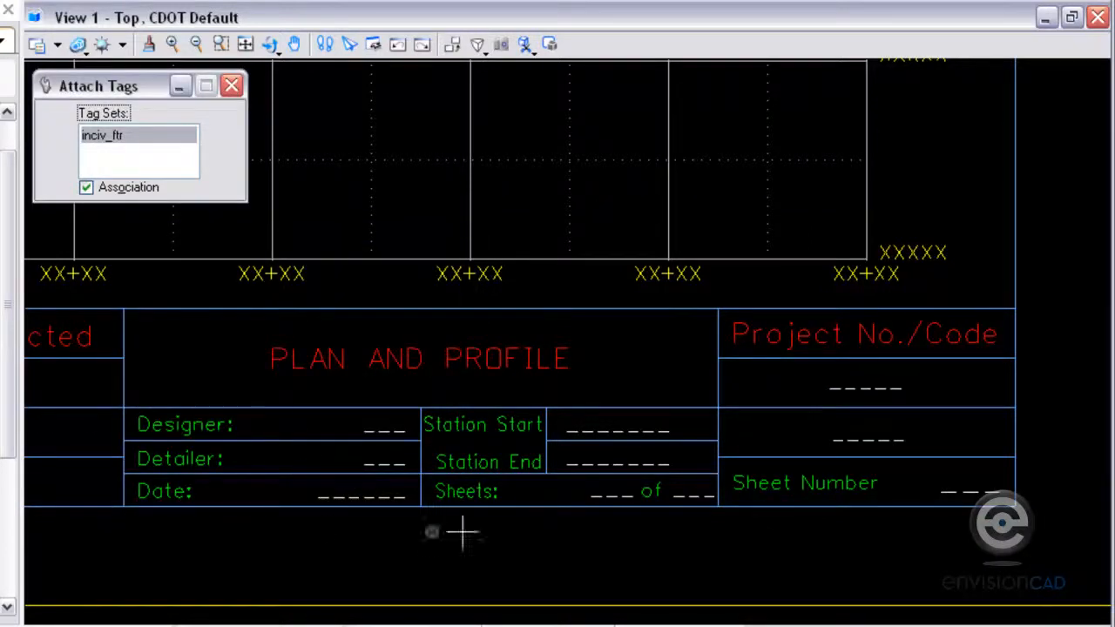
# Step: Attach the inciv_ftr tags to the first Sheets placeholder, before "of", with the name sheetno
pyautogui.click(611, 496)
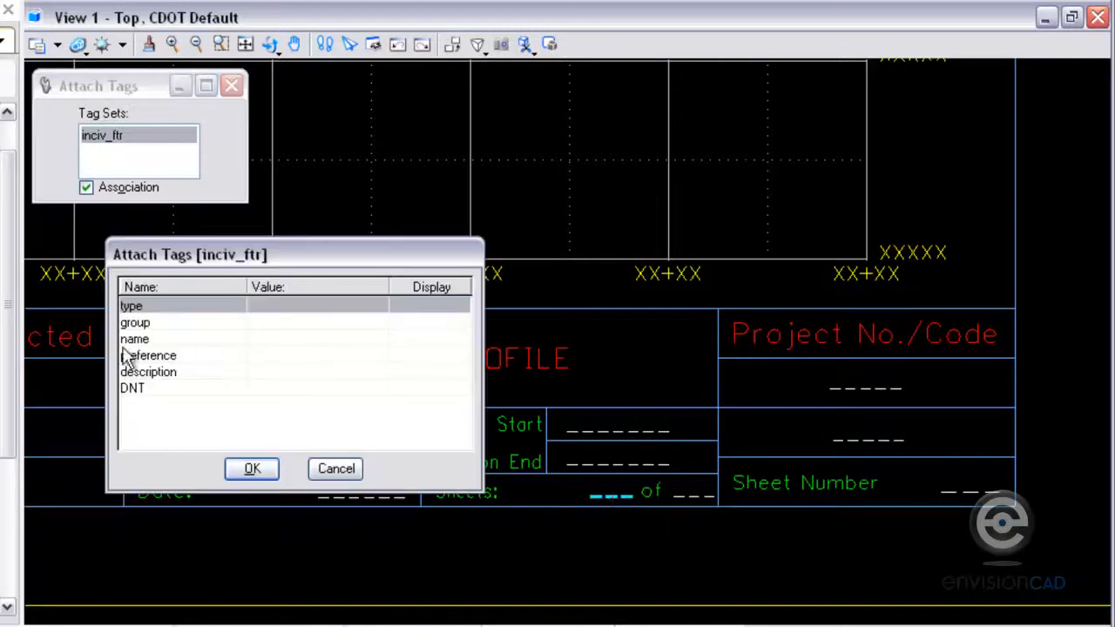
pyautogui.click(275, 349)
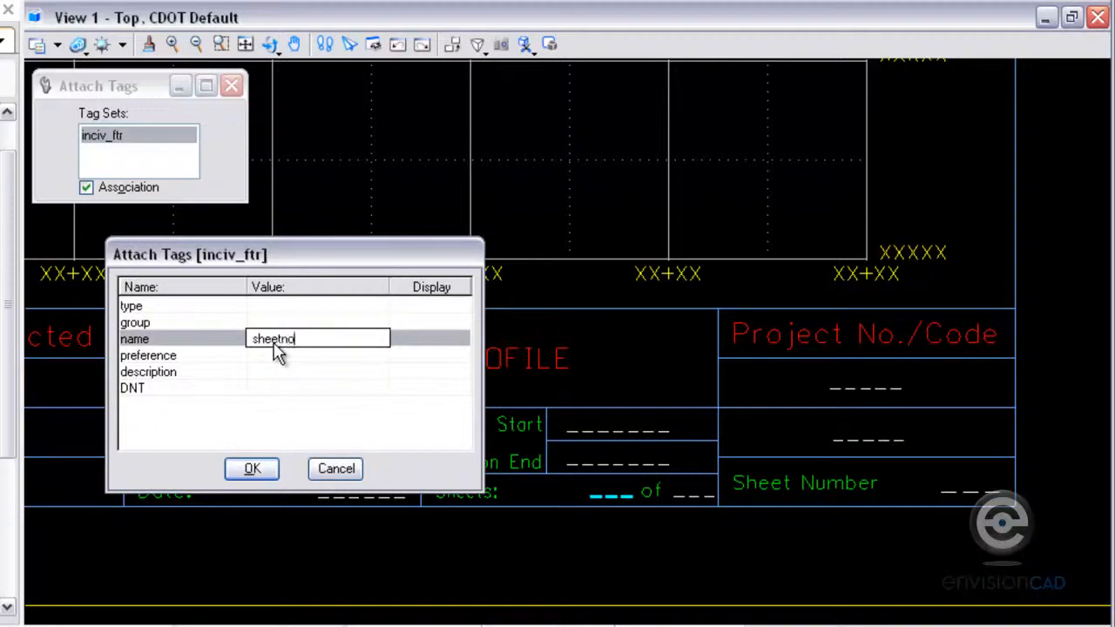
pyautogui.click(253, 470)
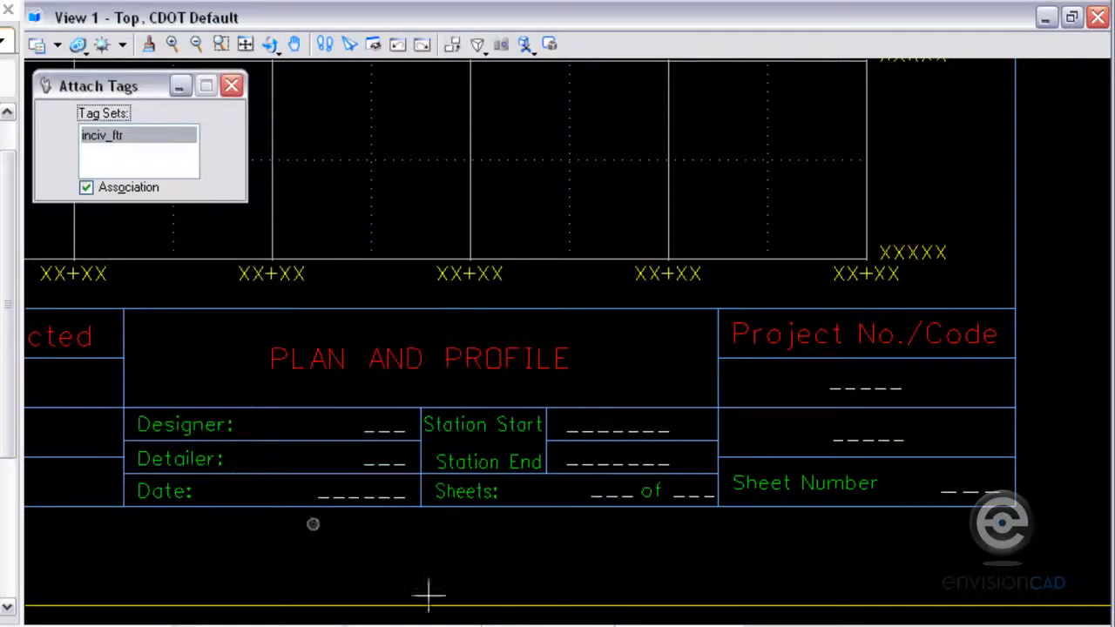
# Step: Switch to Notepad and copy the key totalsheets from inroads-titleblock.dat
pyautogui.hotkey('alt', 'Tab')
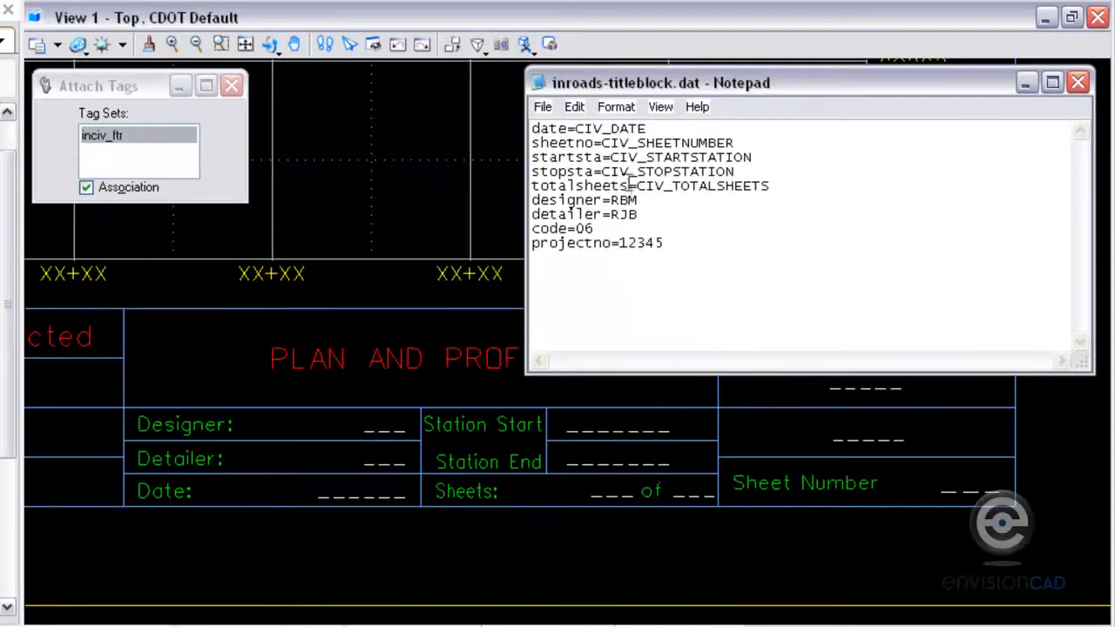
pyautogui.moveTo(627, 185); pyautogui.dragTo(532, 186)
pyautogui.rightClick(570, 187)
pyautogui.click(609, 241)
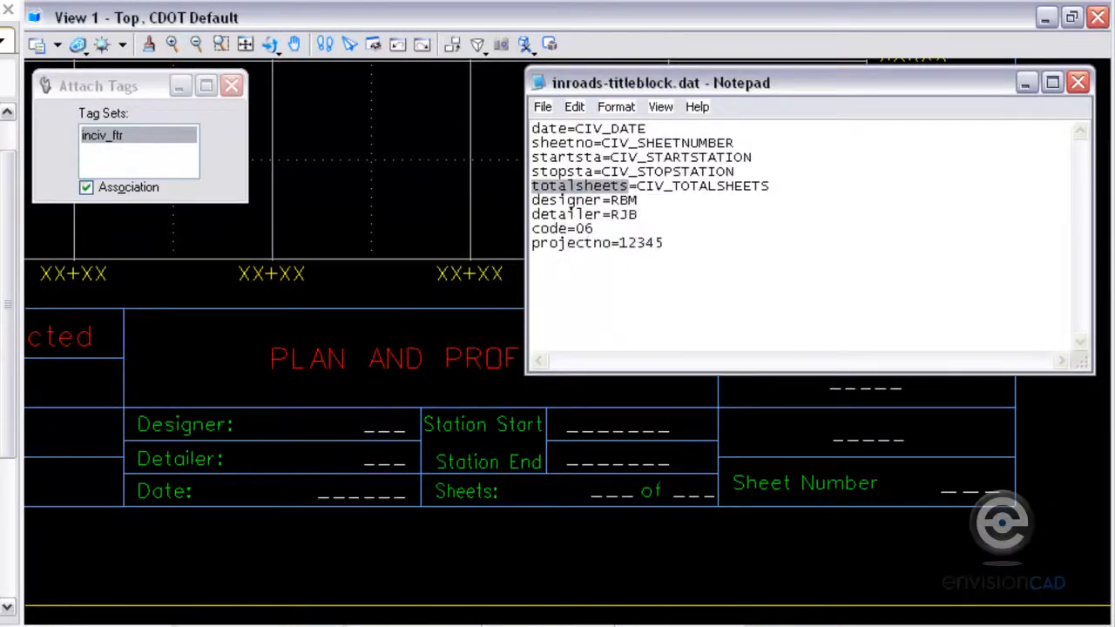
# Step: Attach the inciv_ftr tags to the second Sheets placeholder, after "of", with the copied key totalsheets as its name
pyautogui.click(505, 500)
pyautogui.click(685, 492)
pyautogui.click(685, 490)
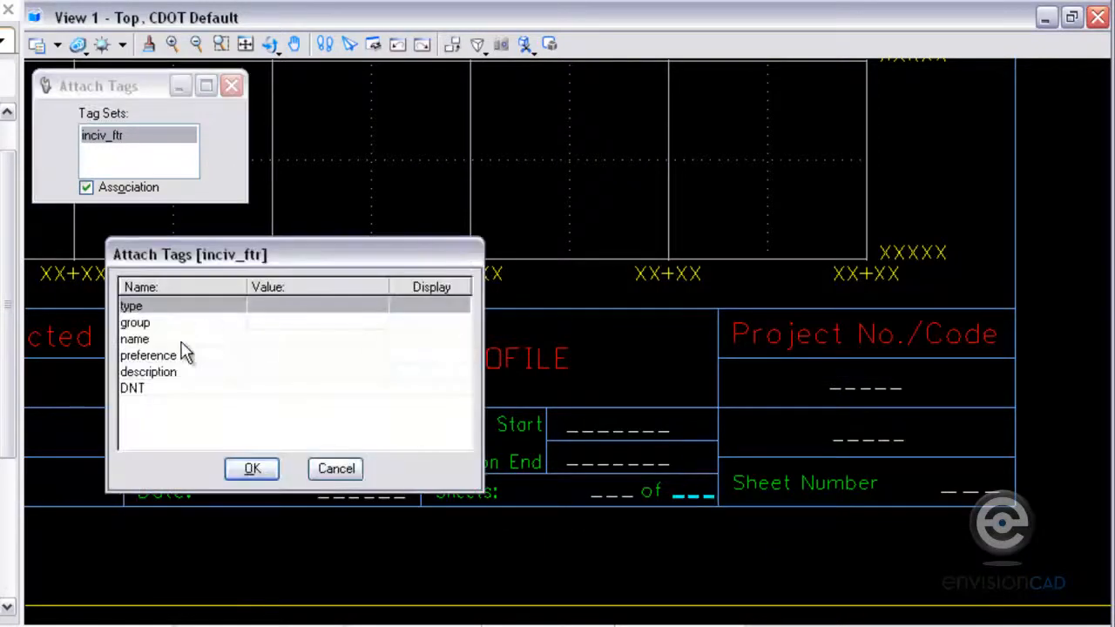
pyautogui.click(287, 342)
pyautogui.hotkey('ctrl', 'v')
pyautogui.click(249, 468)
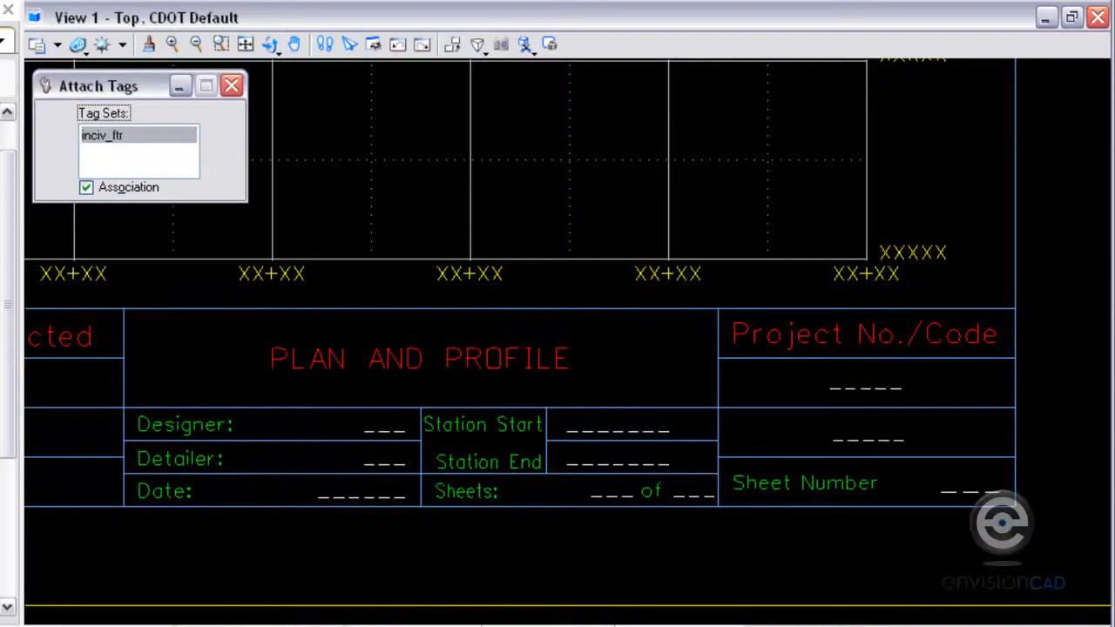
# Step: Switch to Notepad and copy the key startsta from inroads-titleblock.dat
pyautogui.hotkey('alt', 'Tab')
pyautogui.moveTo(533, 157); pyautogui.dragTo(601, 158)
pyautogui.rightClick(592, 159)
pyautogui.click(625, 218)
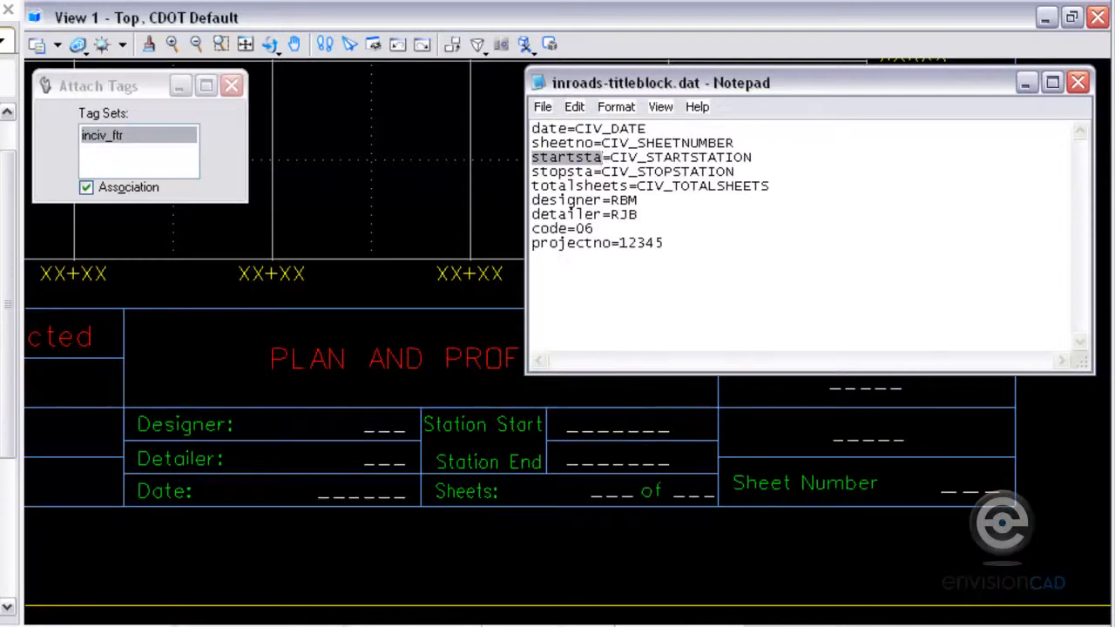
# Step: Attach the inciv_ftr tags to the Station Start placeholder with the name startsta
pyautogui.click(633, 426)
pyautogui.click(617, 427)
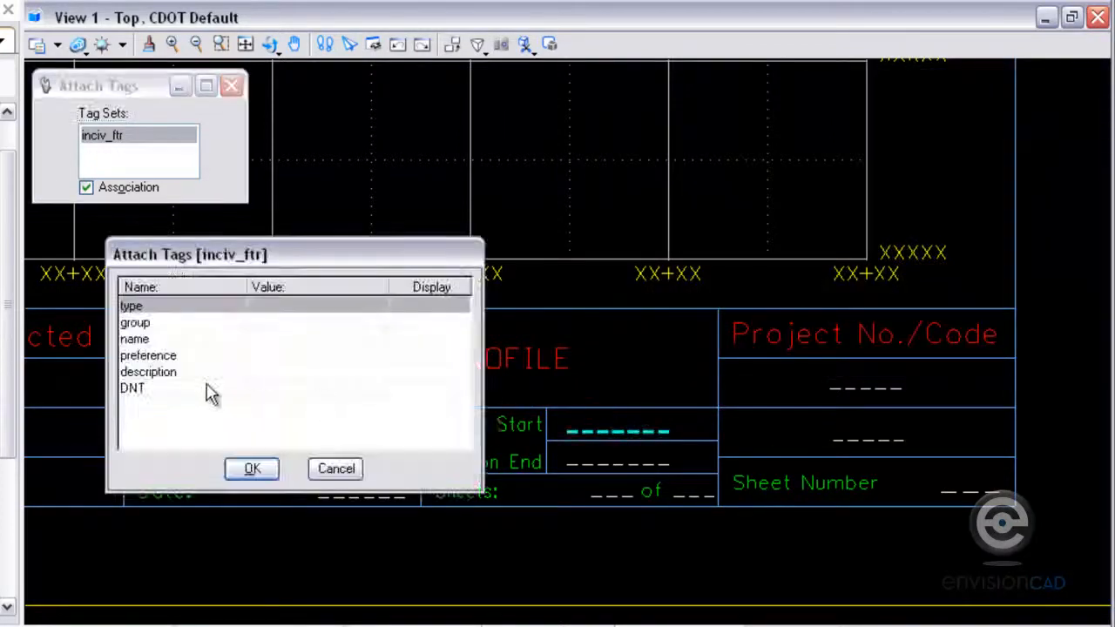
pyautogui.click(268, 344)
pyautogui.write('startsta')
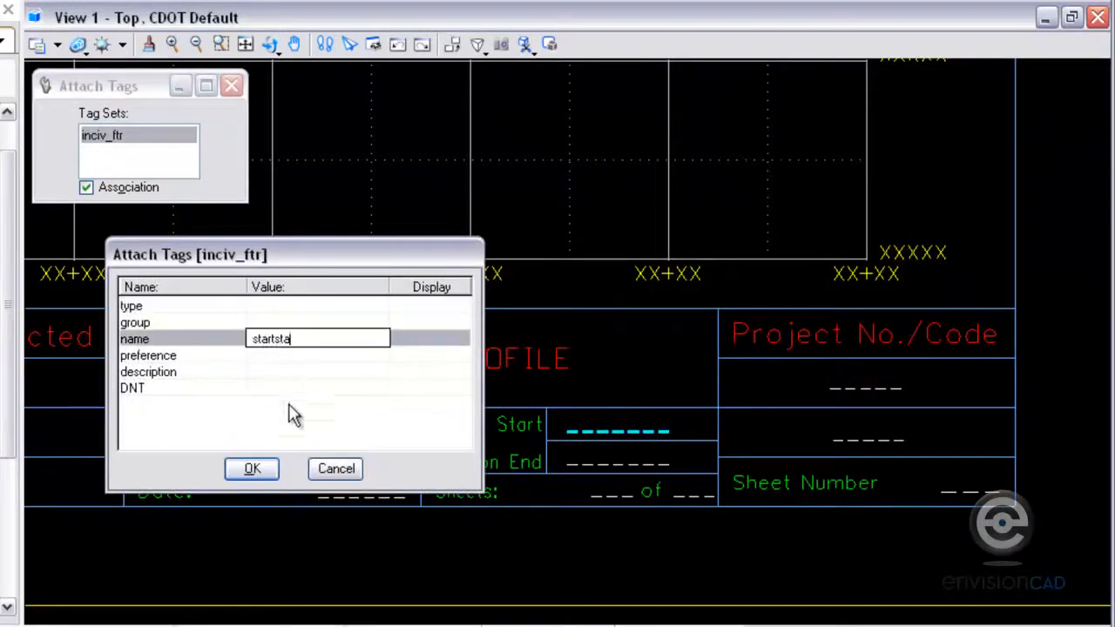
pyautogui.click(252, 468)
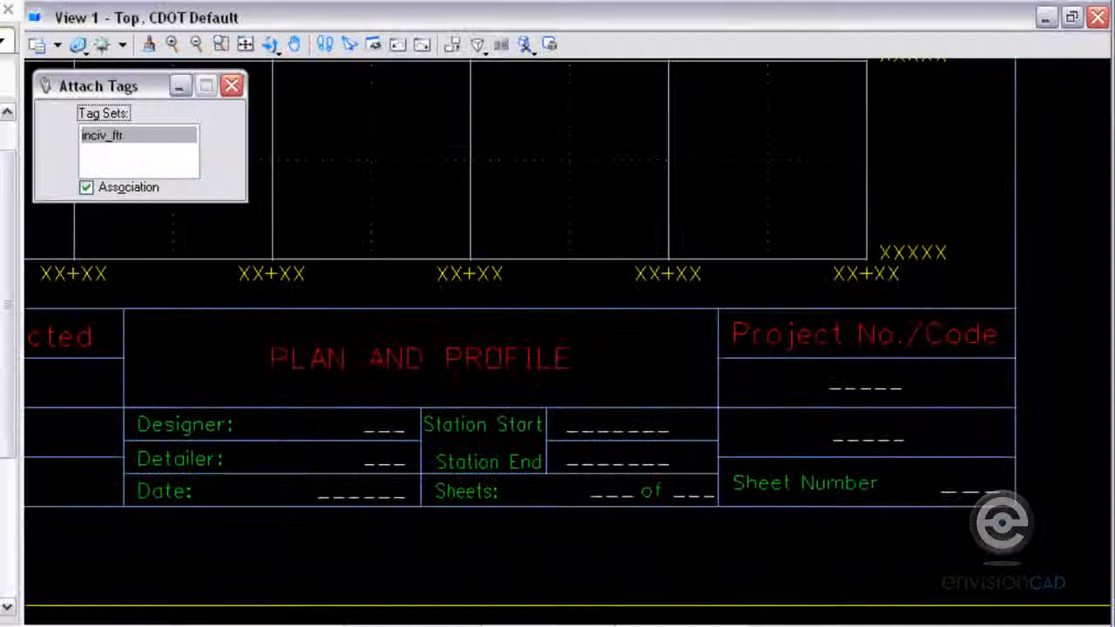
# Step: Switch to Notepad and copy the key date from inroads-titleblock.dat
pyautogui.click(705, 624)
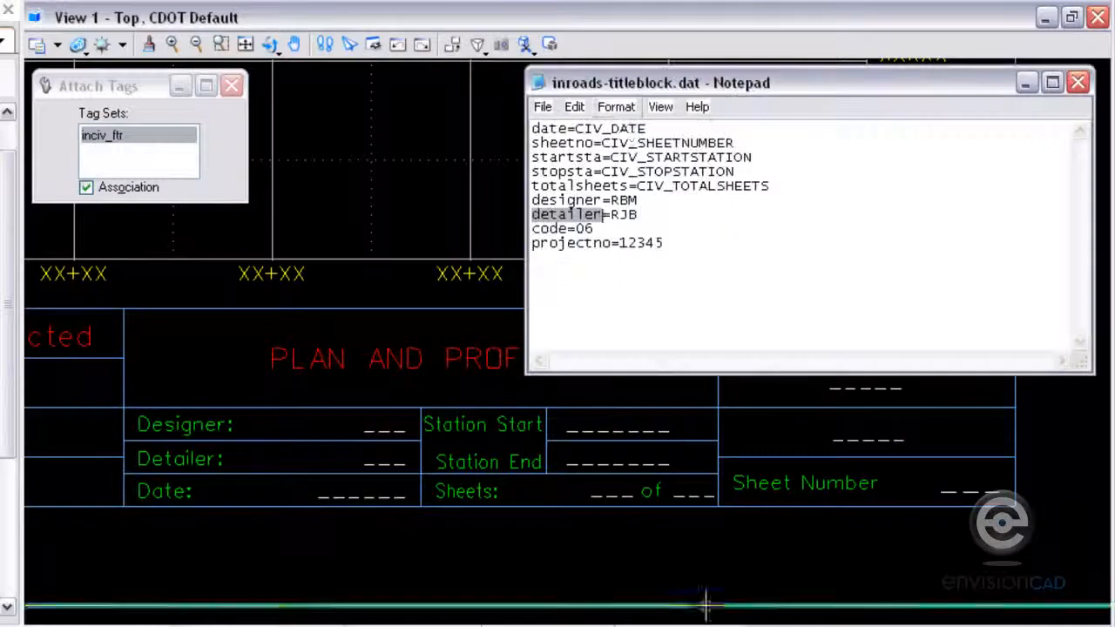
pyautogui.moveTo(567, 128); pyautogui.dragTo(502, 128)
pyautogui.rightClick(562, 130)
pyautogui.click(578, 187)
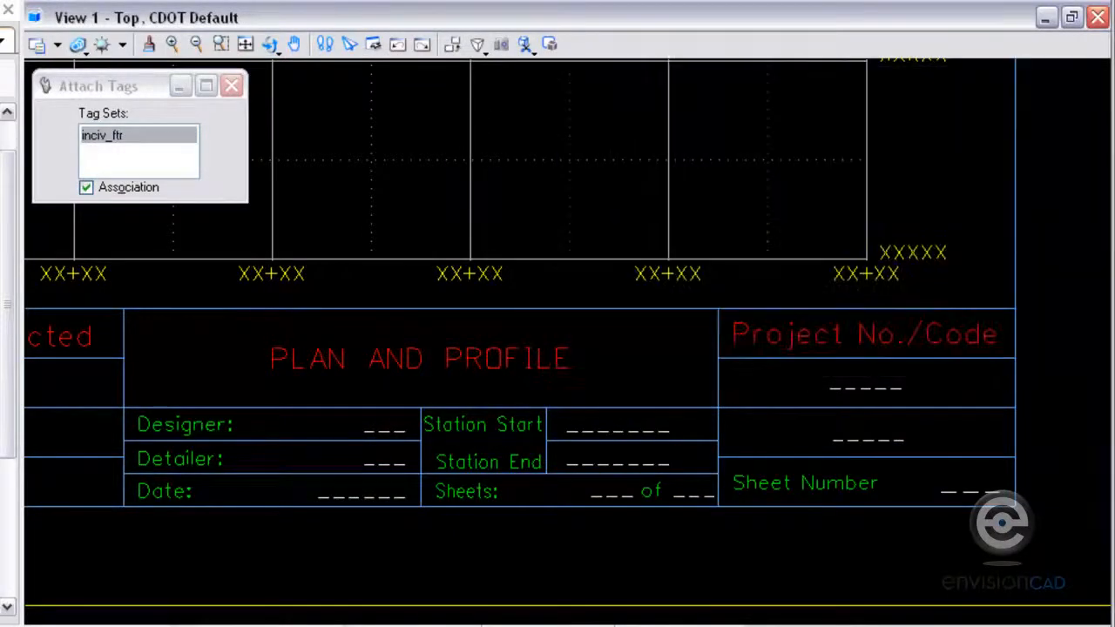
# Step: Attach the inciv_ftr tags to the Date placeholder with the name date
pyautogui.click(368, 493)
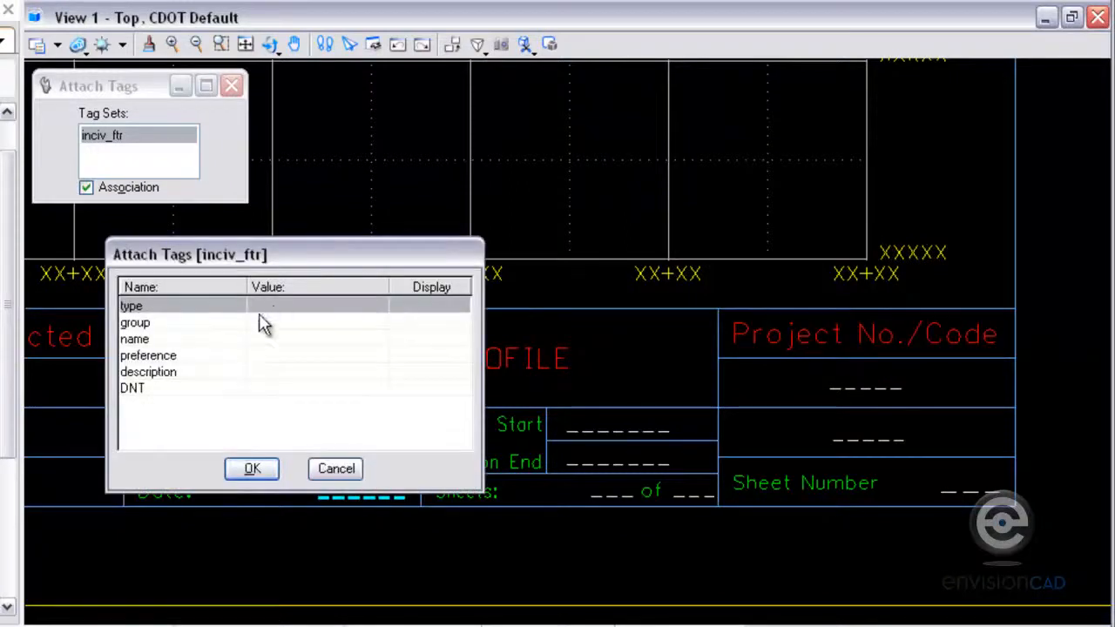
pyautogui.click(273, 340)
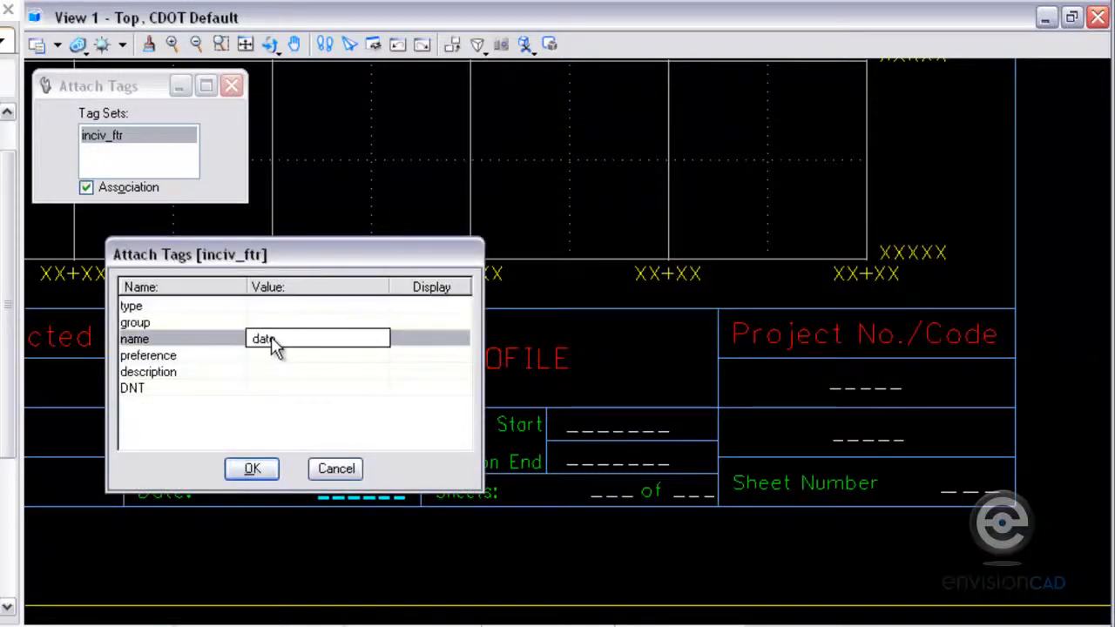
pyautogui.click(252, 469)
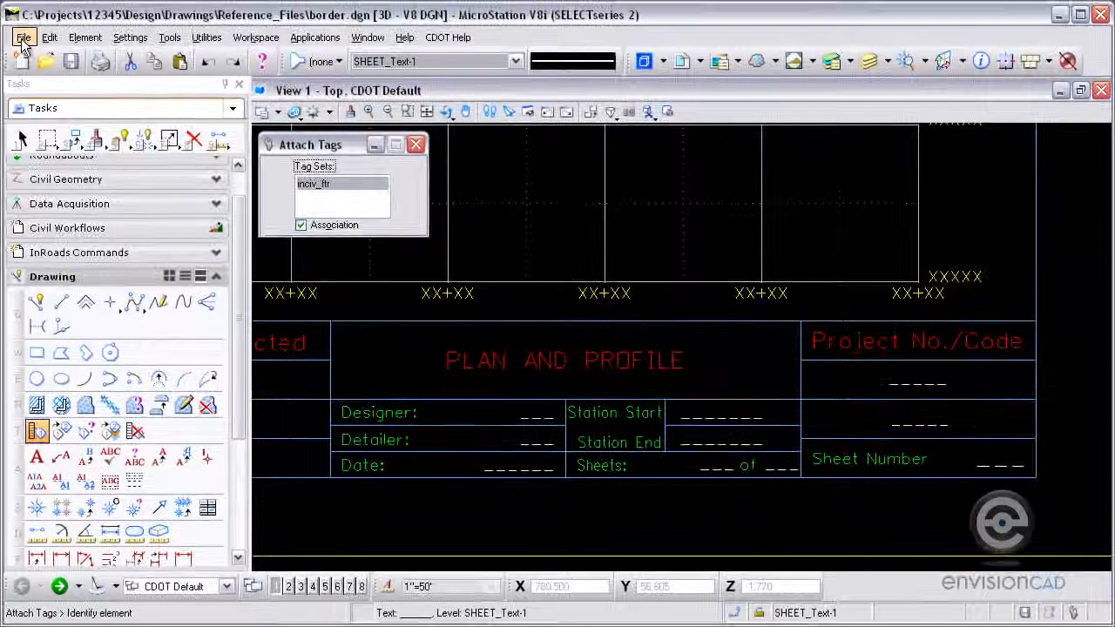
# Step: Open the drawing 12345DES_Prof.dgn from the Reference_Files folder
pyautogui.click(23, 38)
pyautogui.click(39, 69)
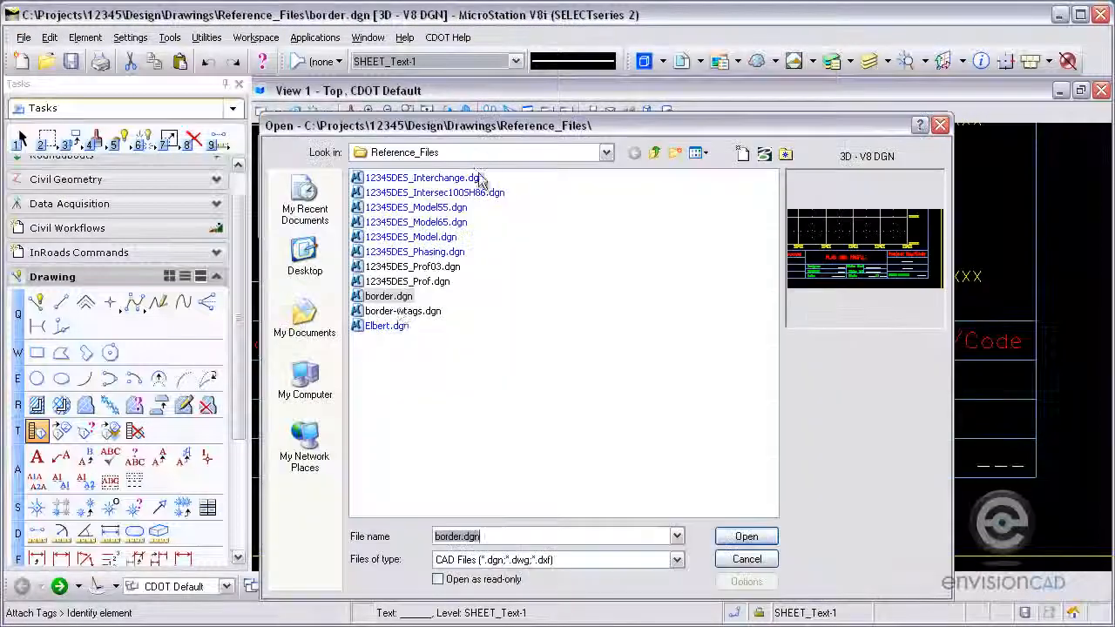
pyautogui.doubleClick(412, 280)
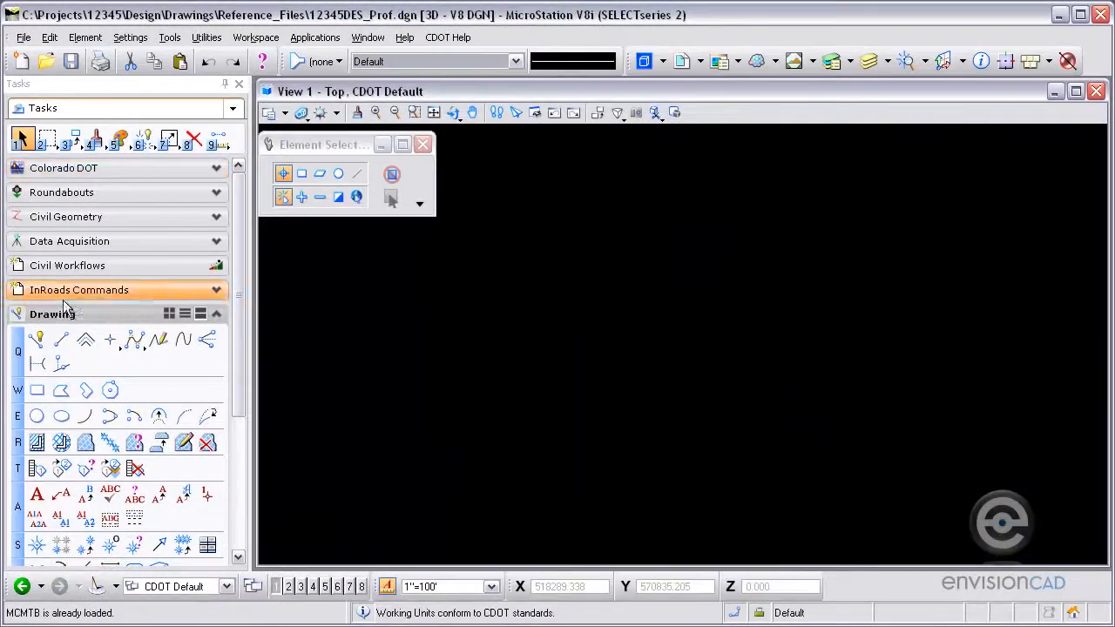
# Step: Switch to the Civil Workflows tasks and start the Plan and Profile Generator from the civil drawing tools
pyautogui.click(57, 317)
pyautogui.click(75, 268)
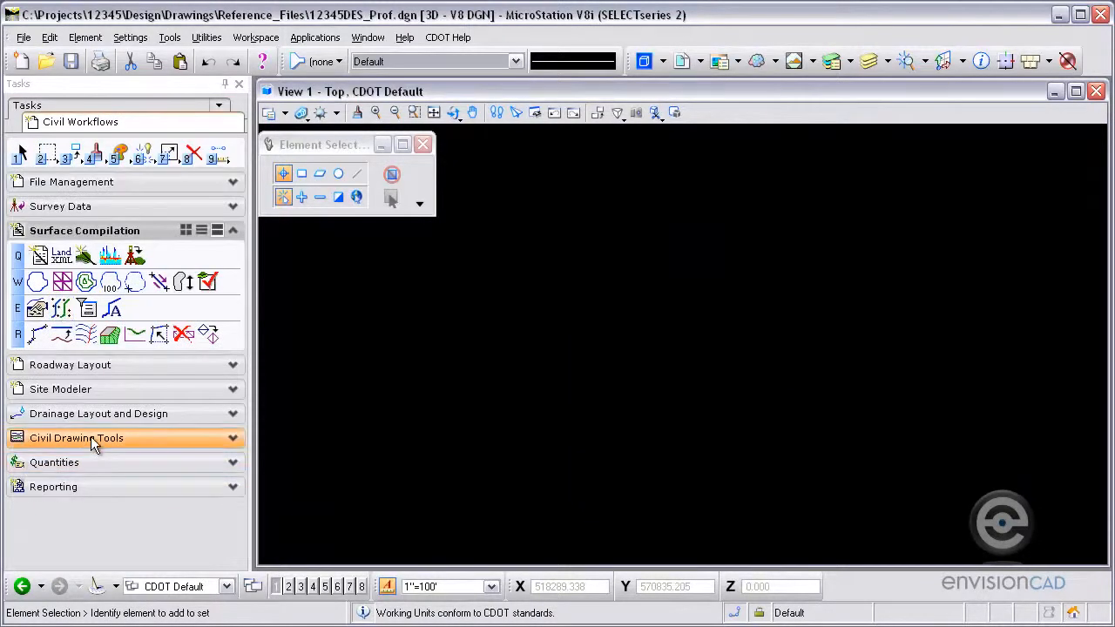
pyautogui.click(91, 439)
pyautogui.click(37, 352)
# Step: Set the stop station limit to 180+00 and include the surface 12345SURVSurface01 in the profiles
pyautogui.doubleClick(720, 381)
pyautogui.write('180')
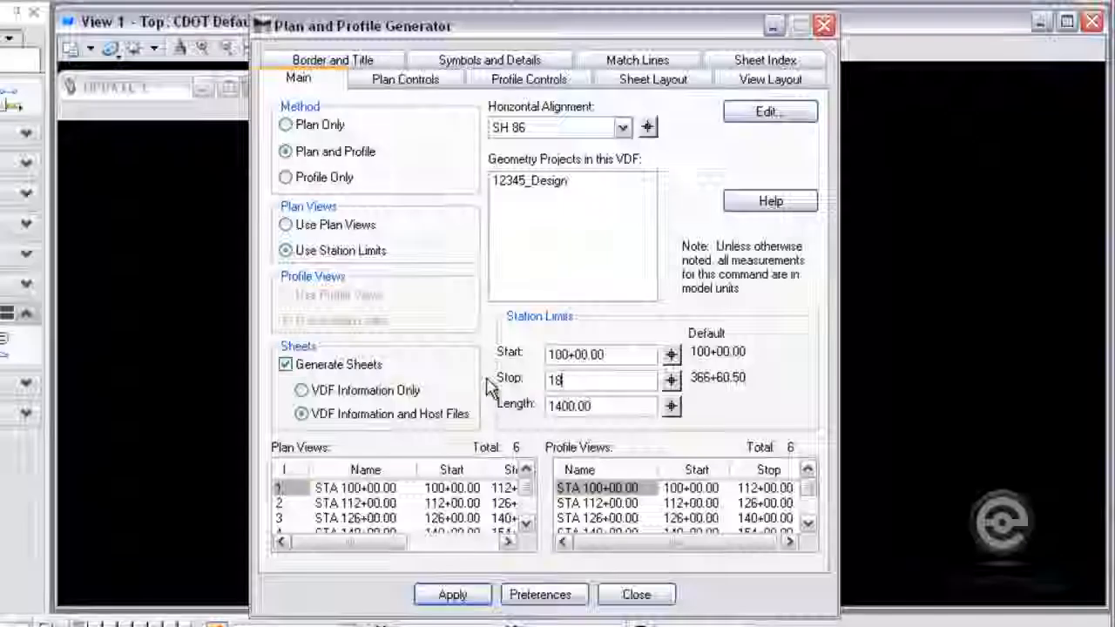
pyautogui.write('00')
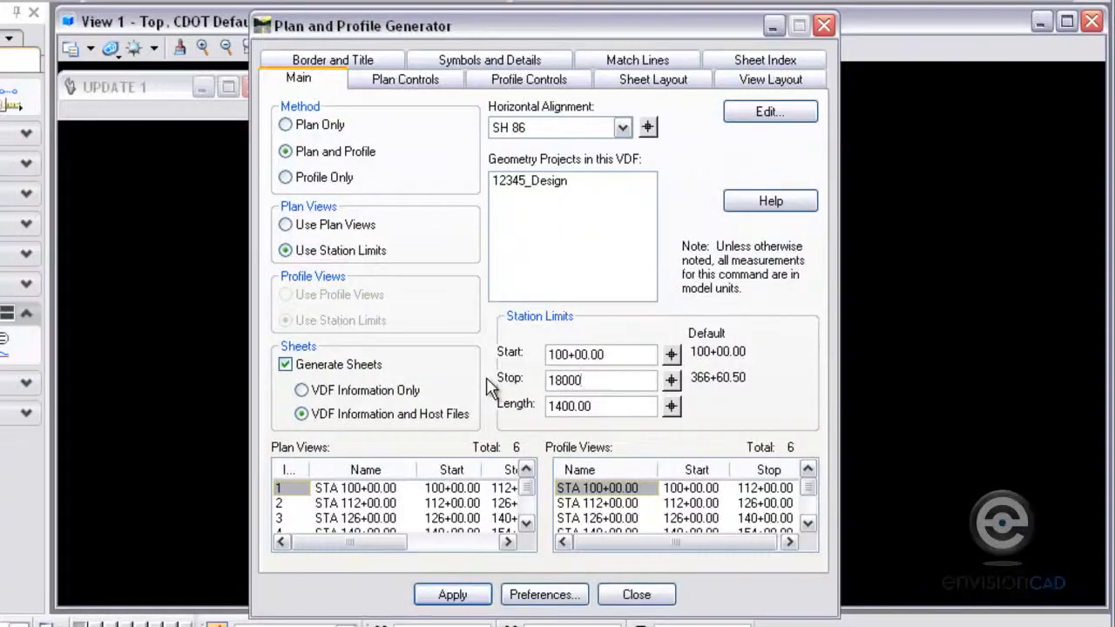
pyautogui.press('Tab')
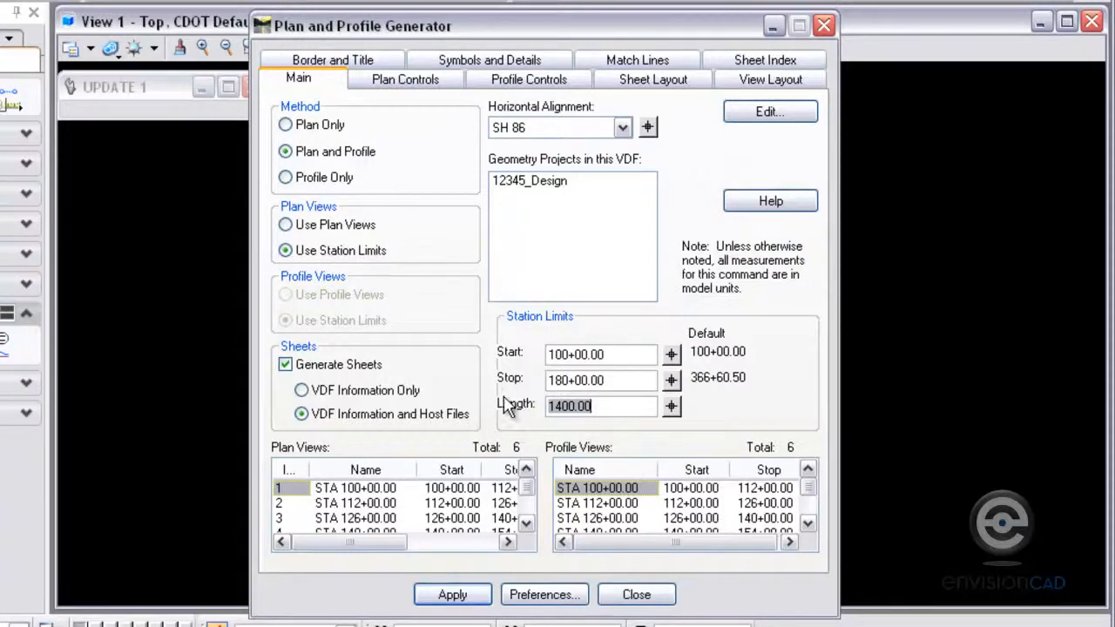
pyautogui.click(533, 80)
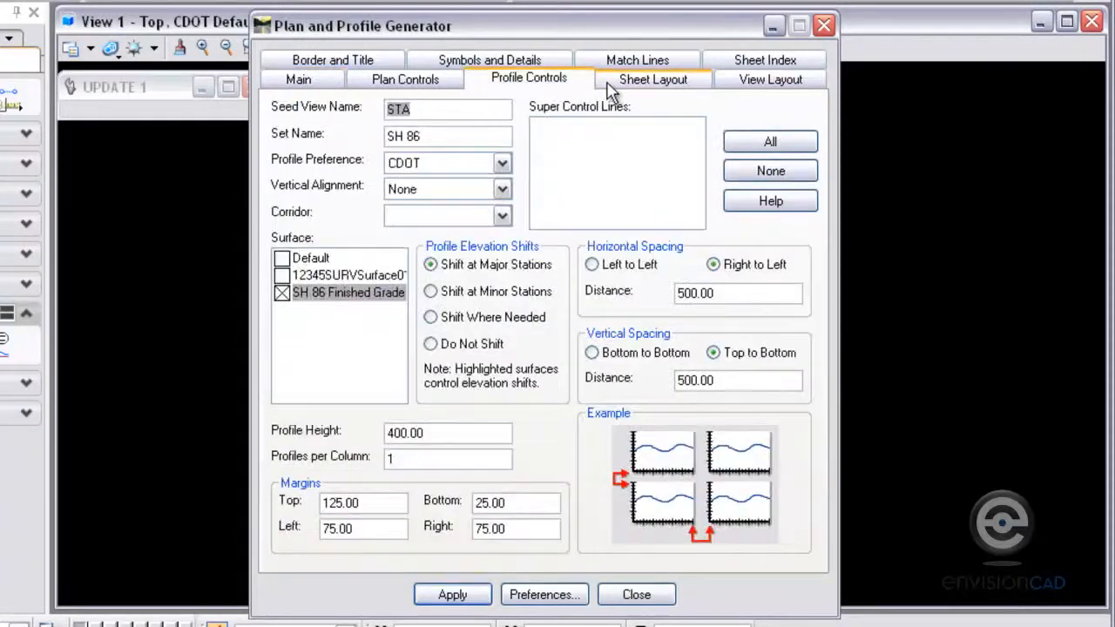
pyautogui.click(282, 275)
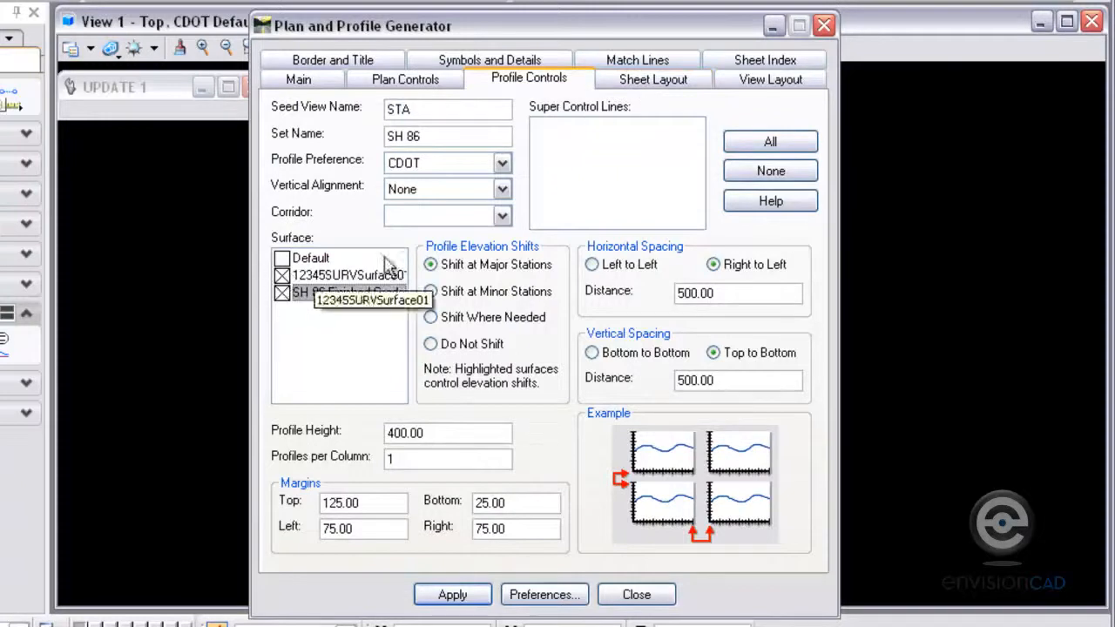
# Step: Set the sheet layout's host file to pp001 in the Design folder
pyautogui.click(655, 80)
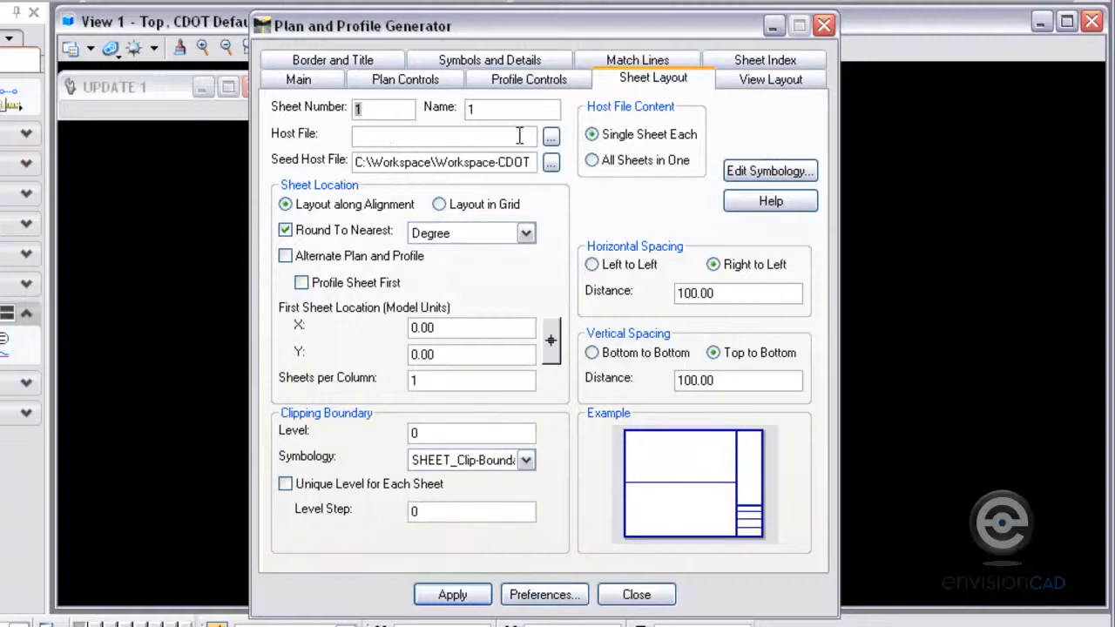
pyautogui.click(550, 137)
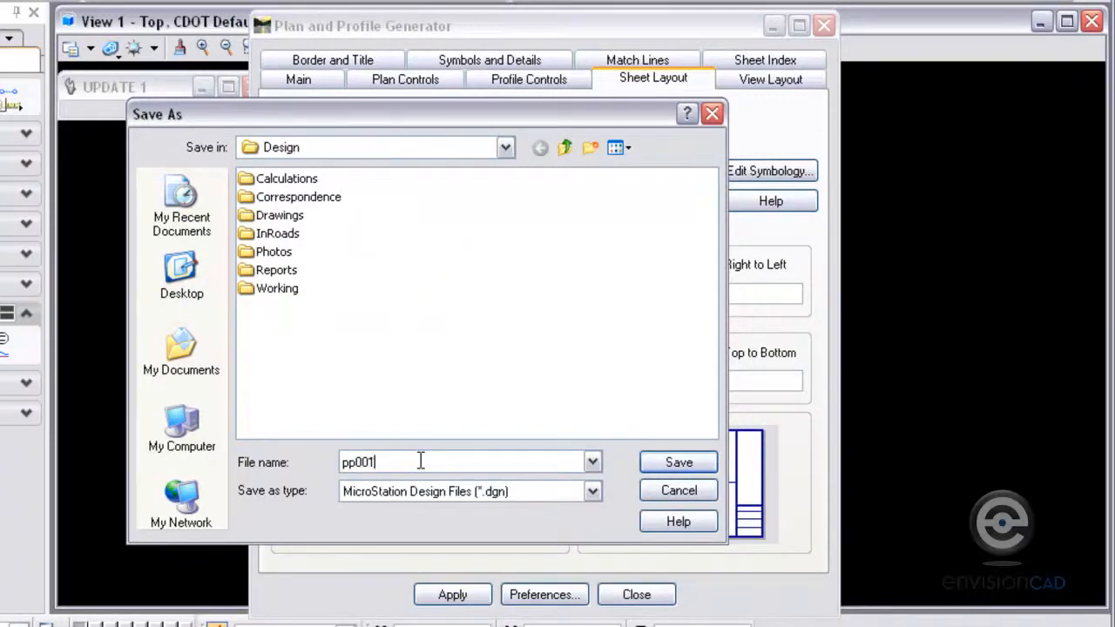
pyautogui.write('pp001')
pyautogui.click(667, 463)
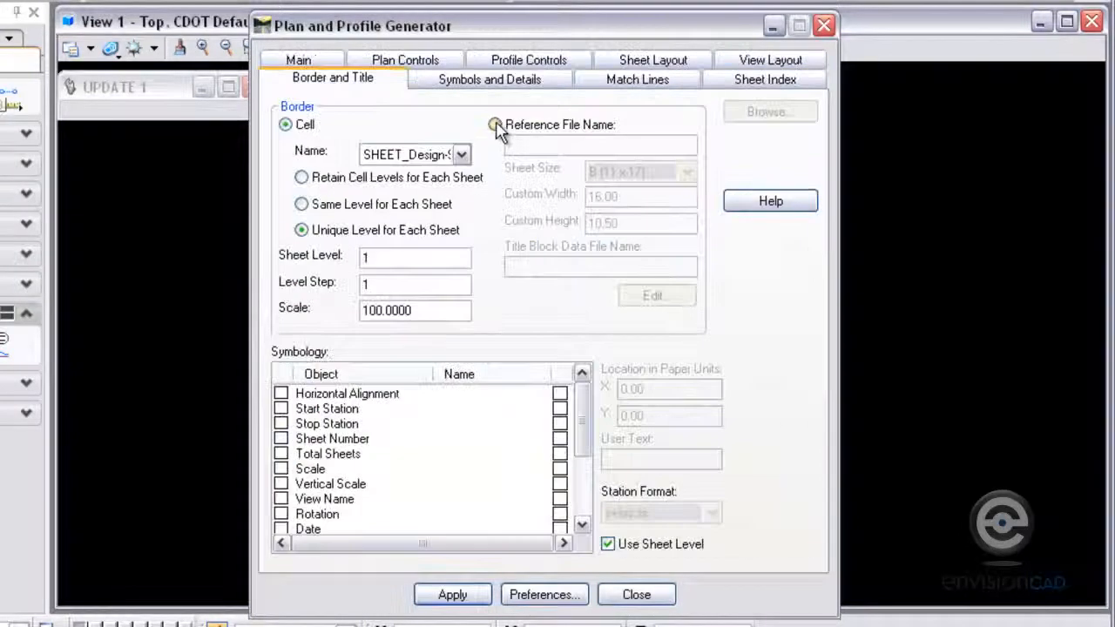
# Step: Switch the sheet border from a cell to a reference file, using border.dgn from the Drawings\Reference_Files folder
pyautogui.click(495, 126)
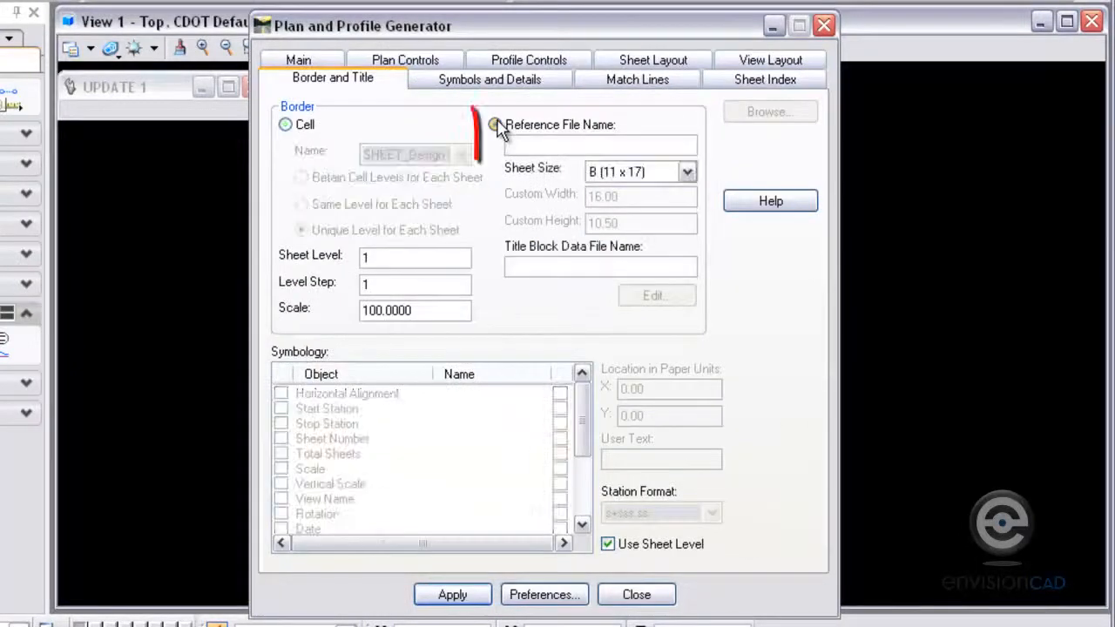
pyautogui.click(769, 113)
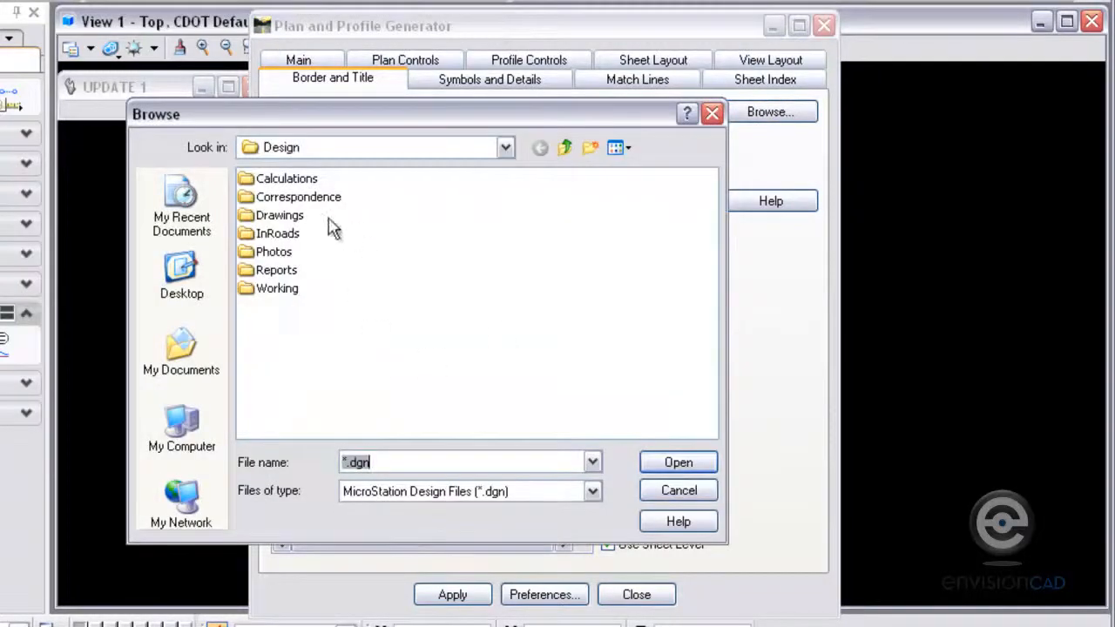
pyautogui.doubleClick(279, 215)
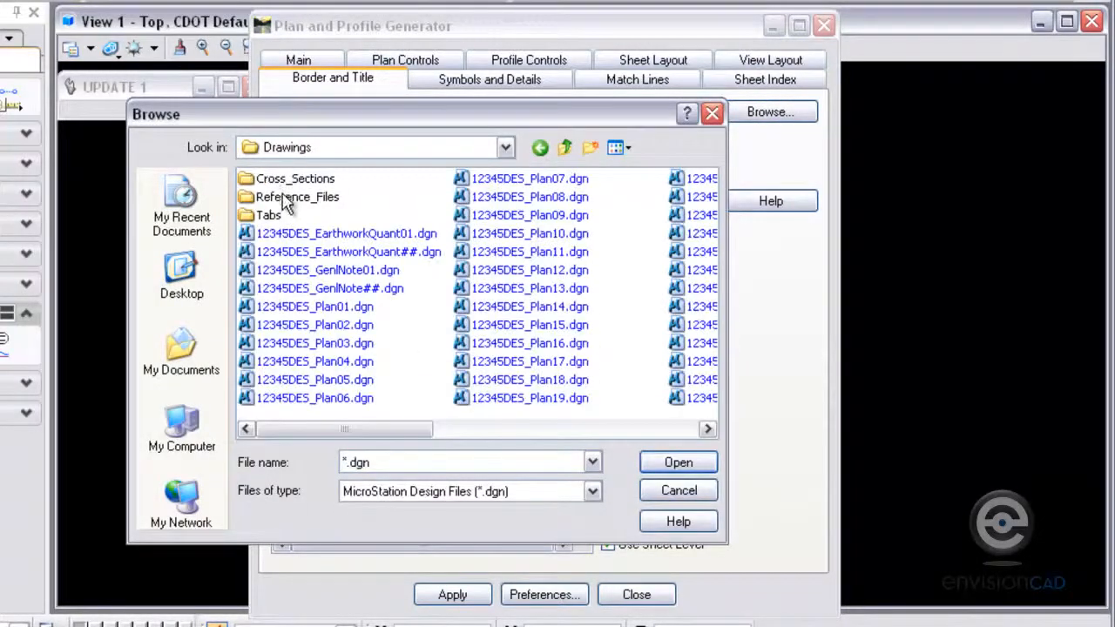
pyautogui.doubleClick(292, 196)
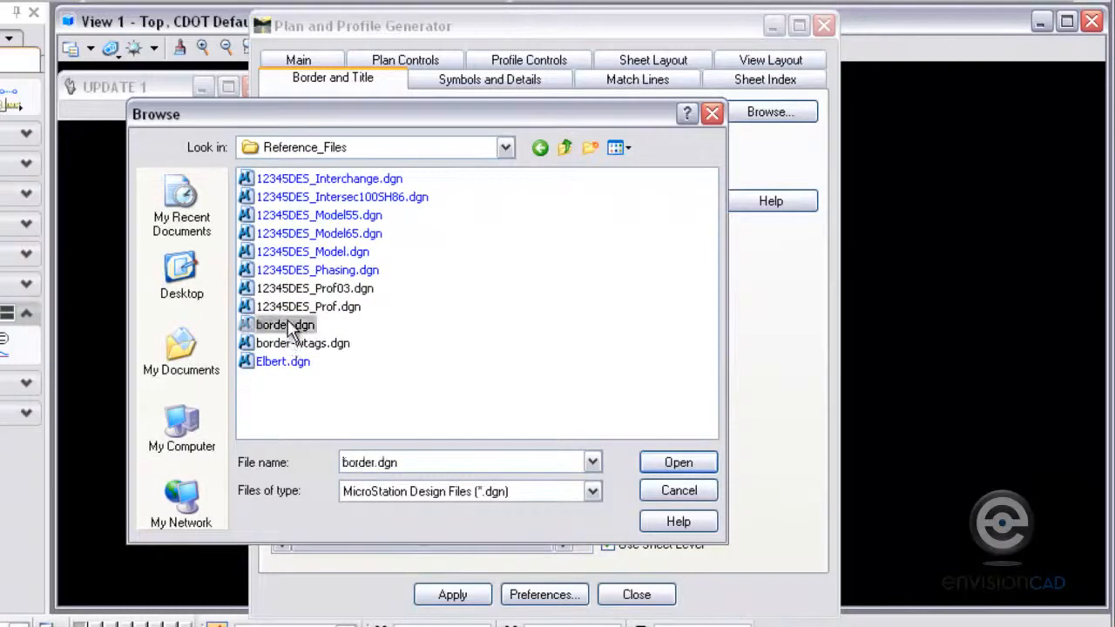
pyautogui.doubleClick(290, 325)
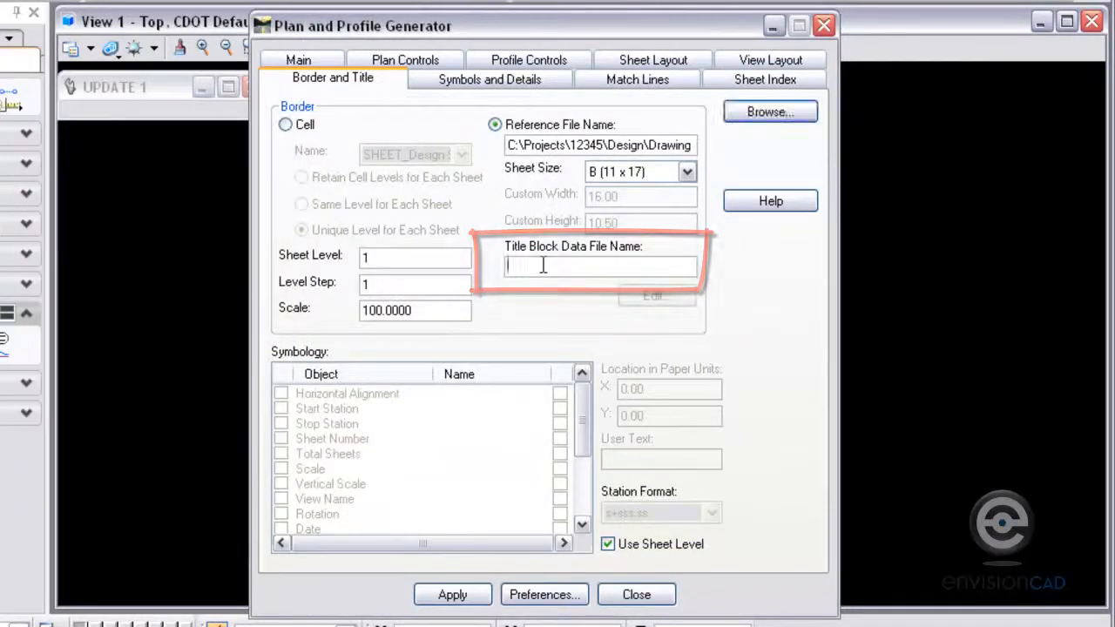
# Step: Assign inroads-titleblock.dat from the Design folder as the title block data file
pyautogui.click(757, 113)
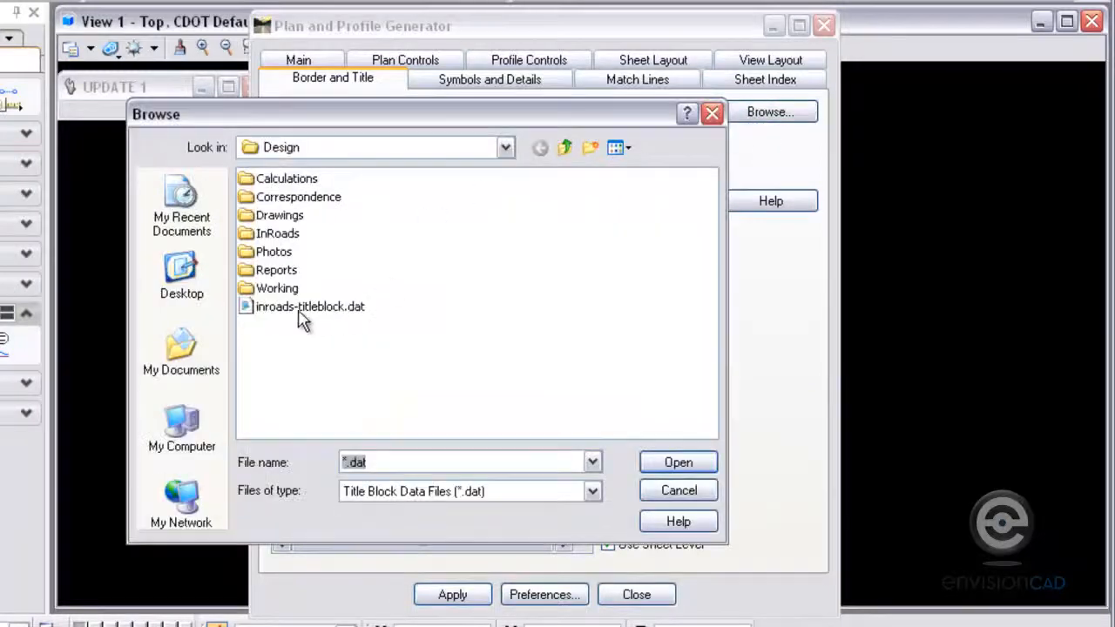
pyautogui.click(299, 312)
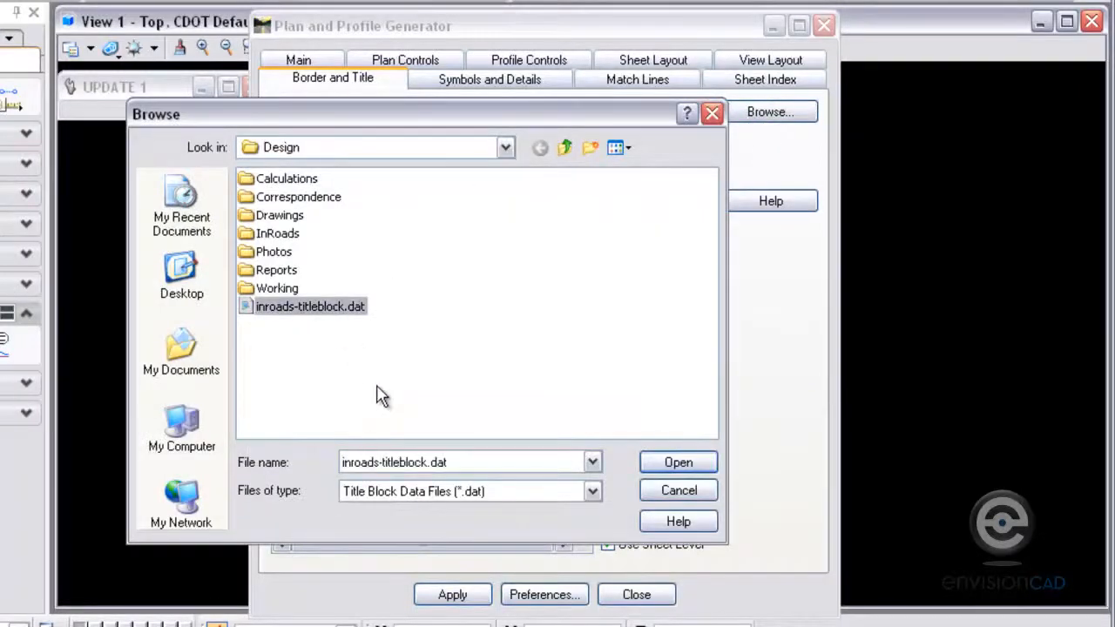
pyautogui.click(678, 462)
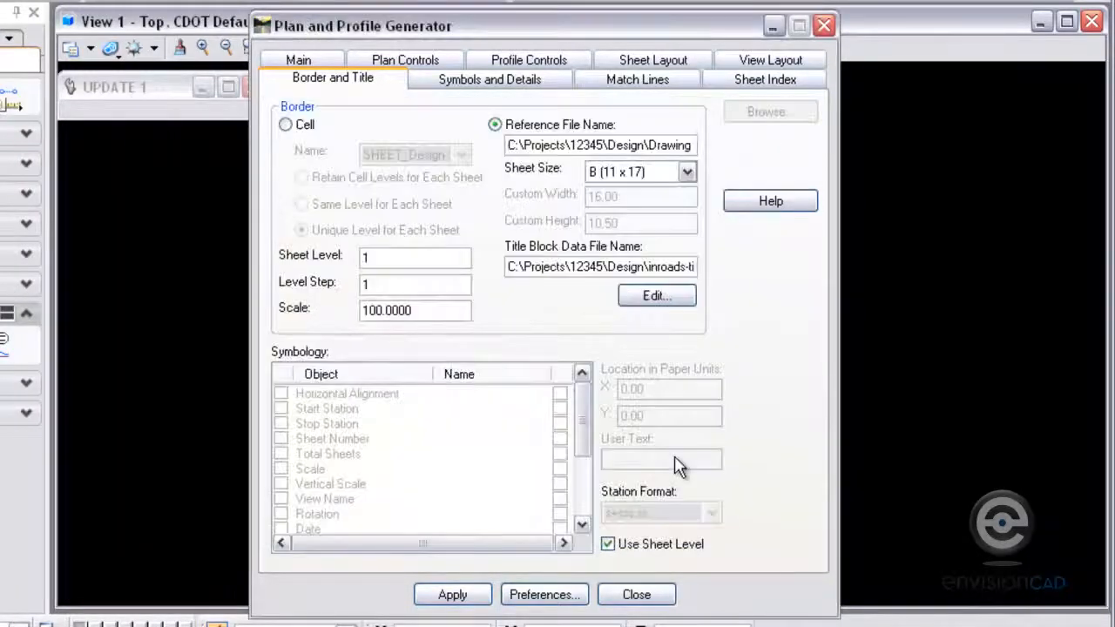
# Step: Generate the plan and profile sheets with the current settings, agreeing to regenerate the plan views
pyautogui.click(455, 595)
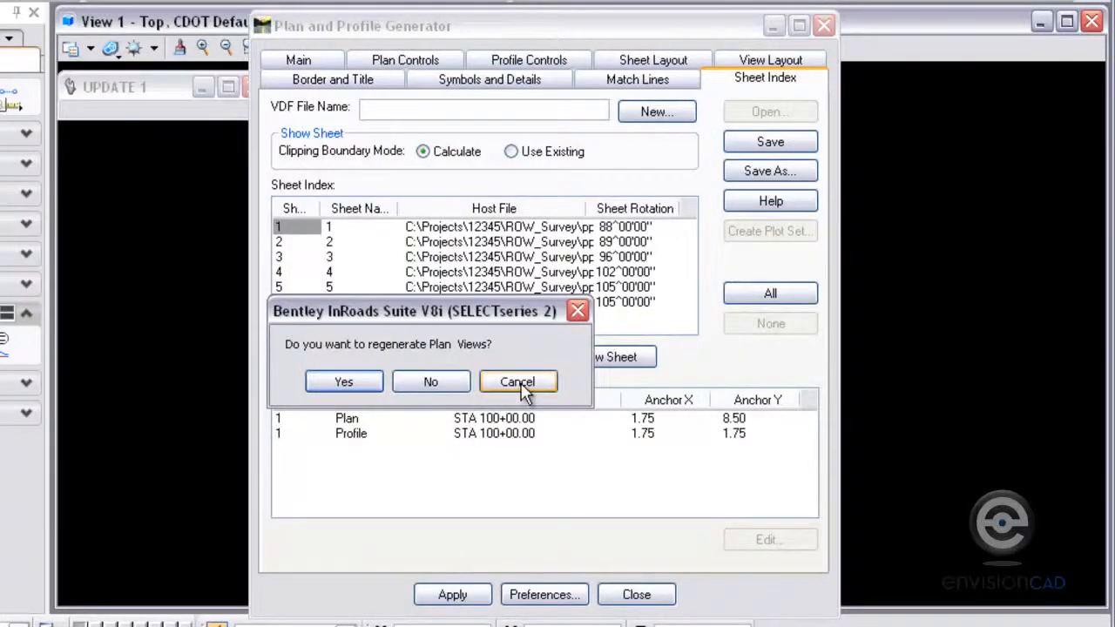
pyautogui.click(345, 382)
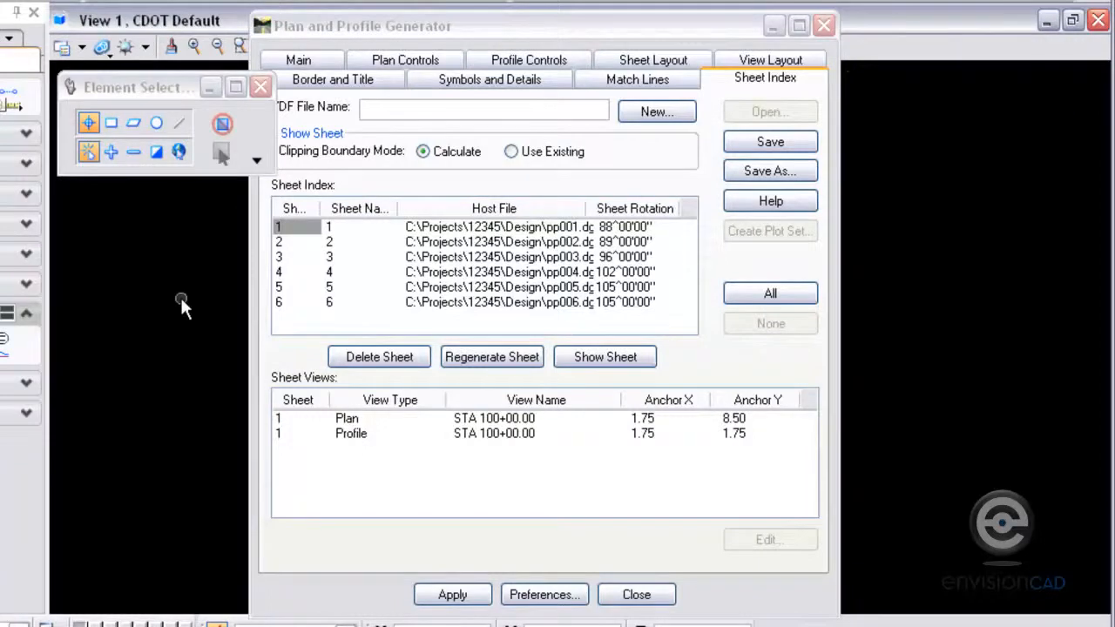
# Step: Examine the title block of the last generated sheet, pp006.dgn, to check how its tagged fields were filled in
pyautogui.moveTo(429, 36); pyautogui.dragTo(619, 21)
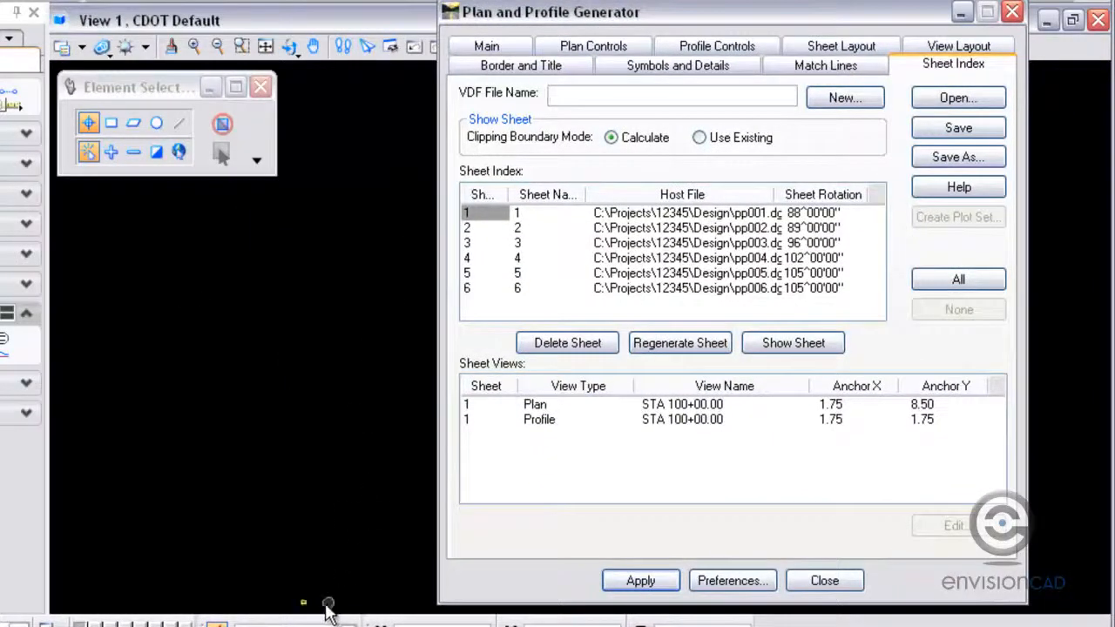
pyautogui.scroll(6, 265, 562)
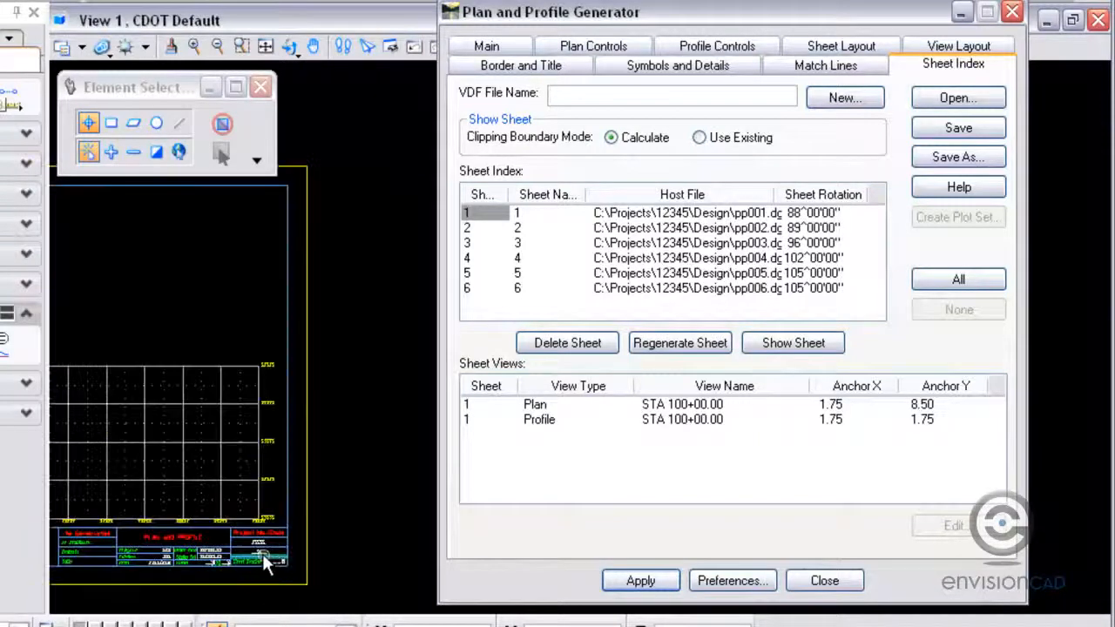
pyautogui.middleClick(256, 546)
pyautogui.moveTo(291, 500); pyautogui.dragTo(386, 410)
pyautogui.click(958, 28)
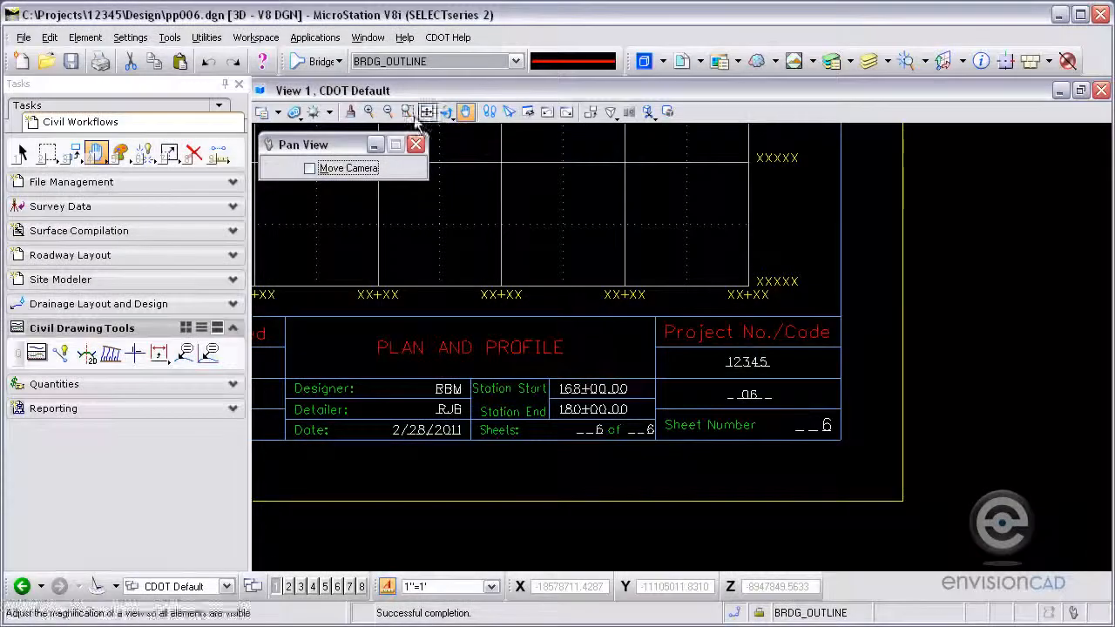
pyautogui.click(407, 112)
pyautogui.click(283, 444)
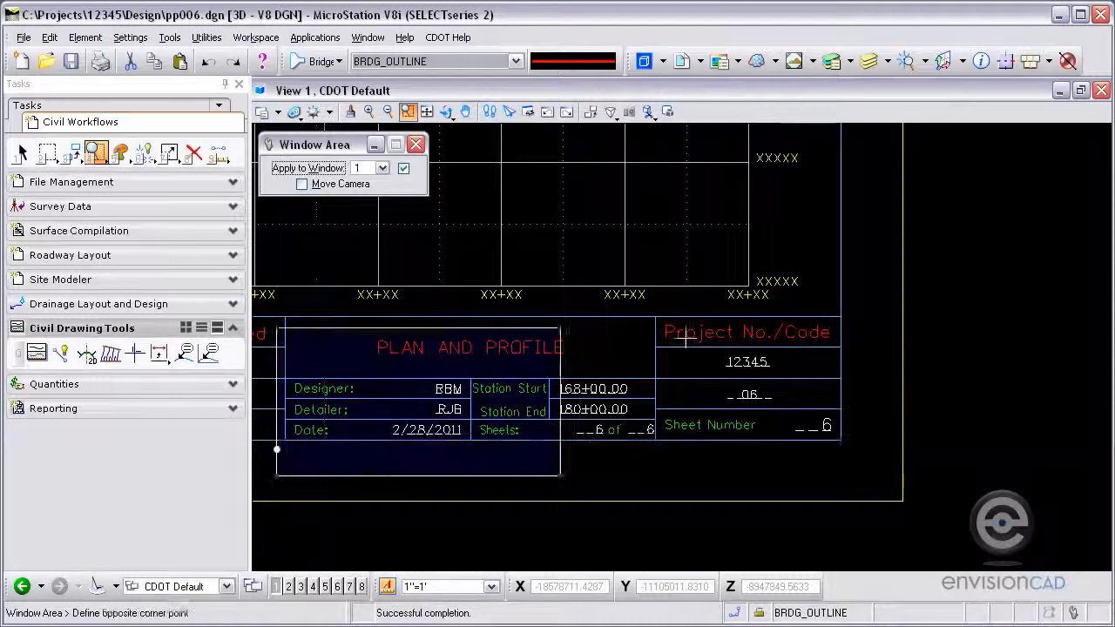
pyautogui.click(857, 301)
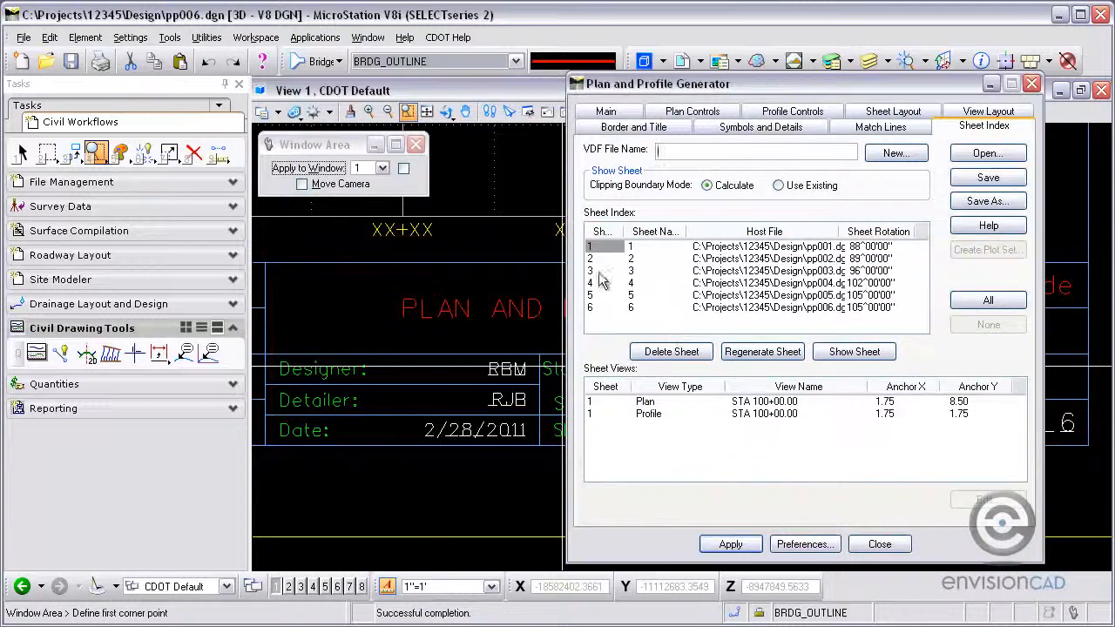
# Step: Show sheet 3 from the sheet index and examine its title block's stations and sheet numbering
pyautogui.click(594, 271)
pyautogui.click(854, 352)
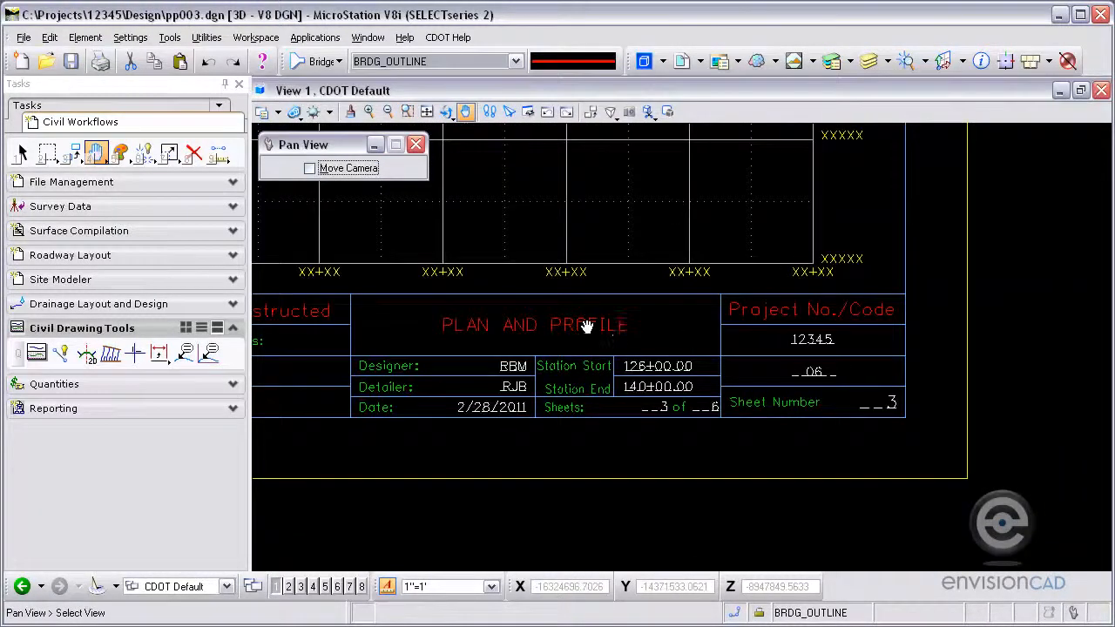
pyautogui.click(408, 112)
pyautogui.click(328, 427)
pyautogui.click(903, 295)
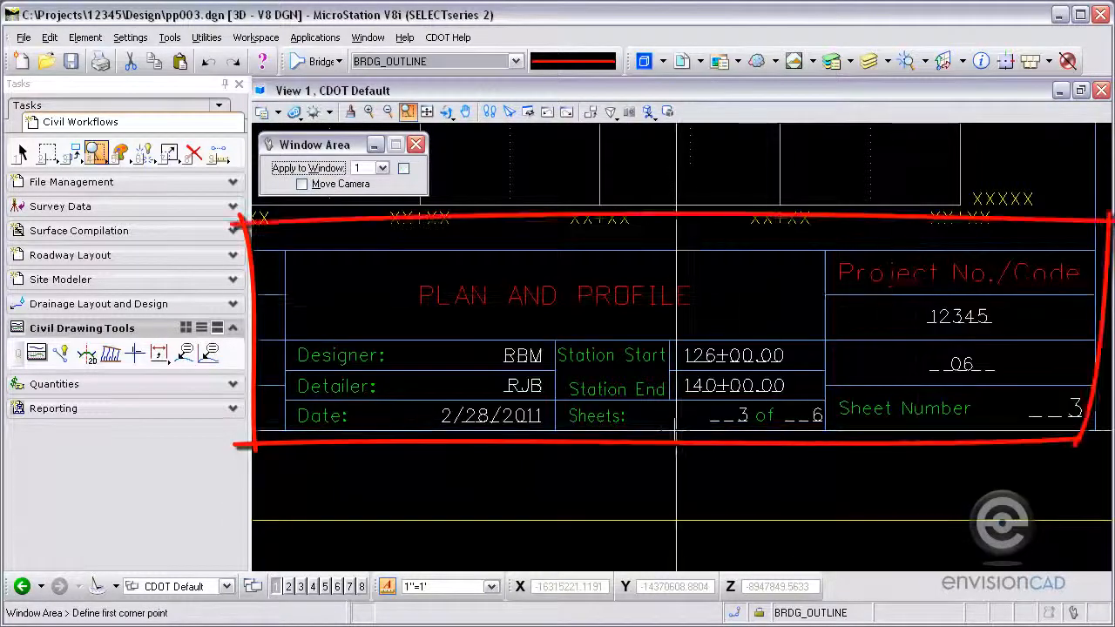
pyautogui.press('Escape')
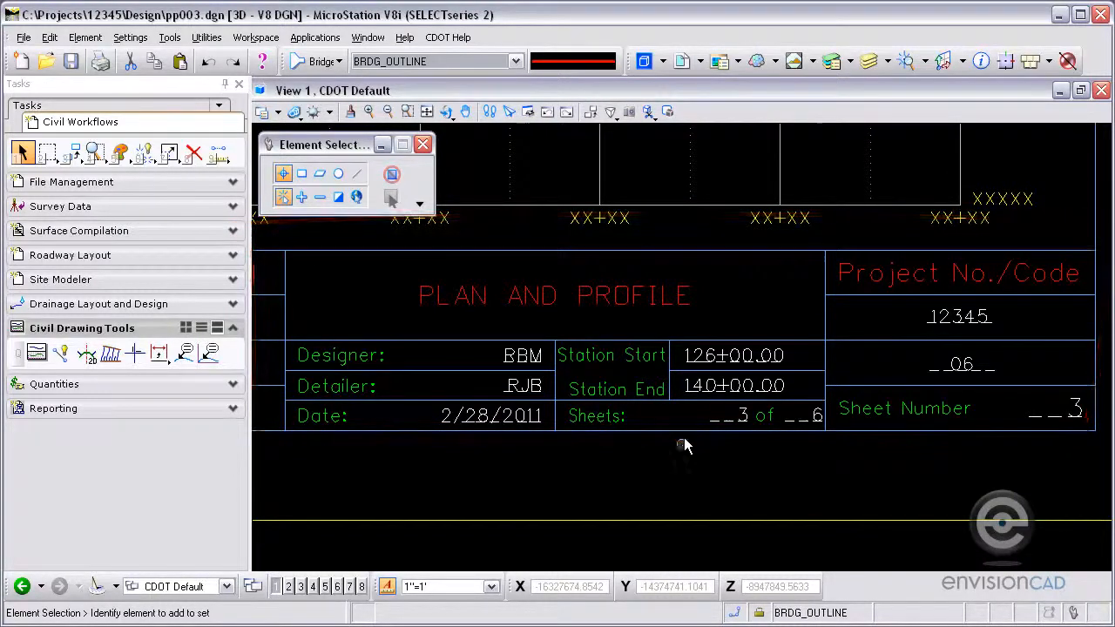
# Step: Review the generator's border and title settings, then close the Plan and Profile Generator without saving the VDF file
pyautogui.hotkey('alt', 'Tab')
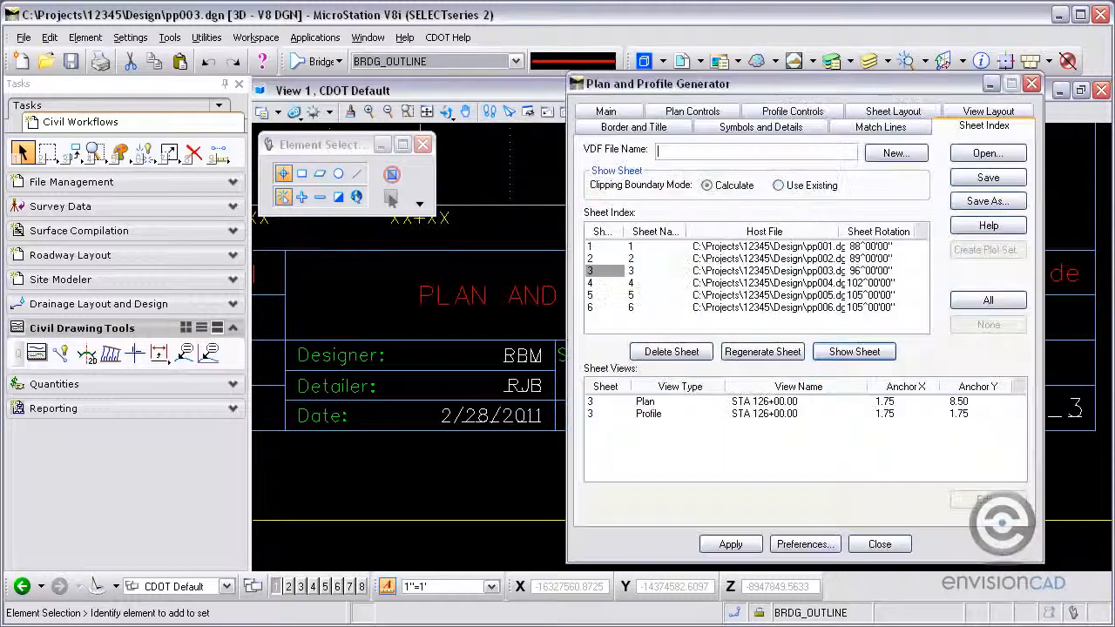
pyautogui.click(634, 127)
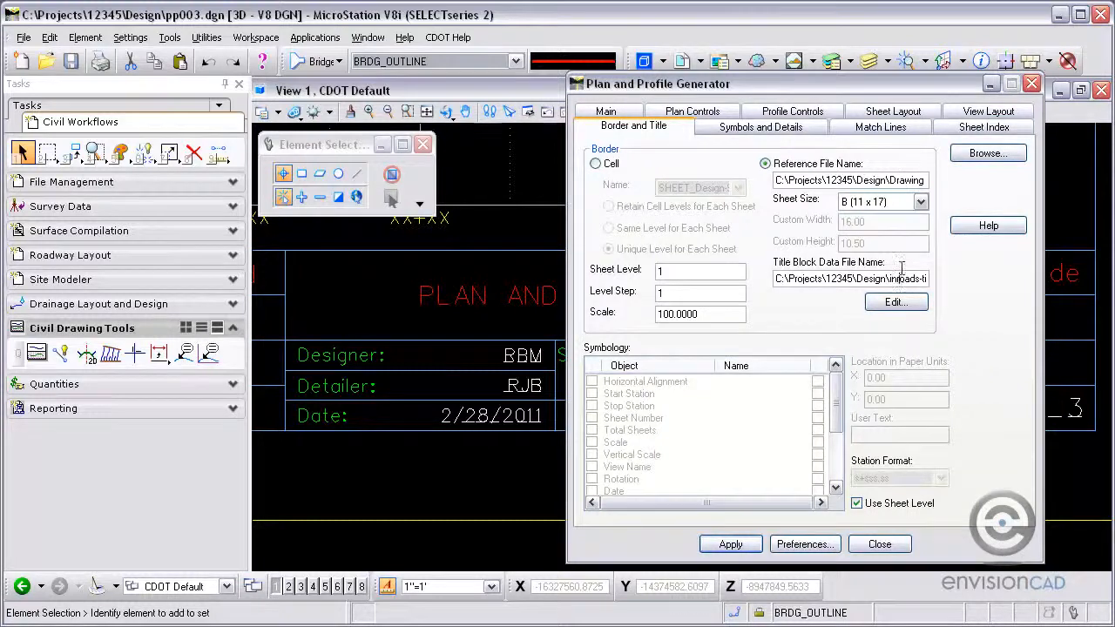
pyautogui.click(879, 544)
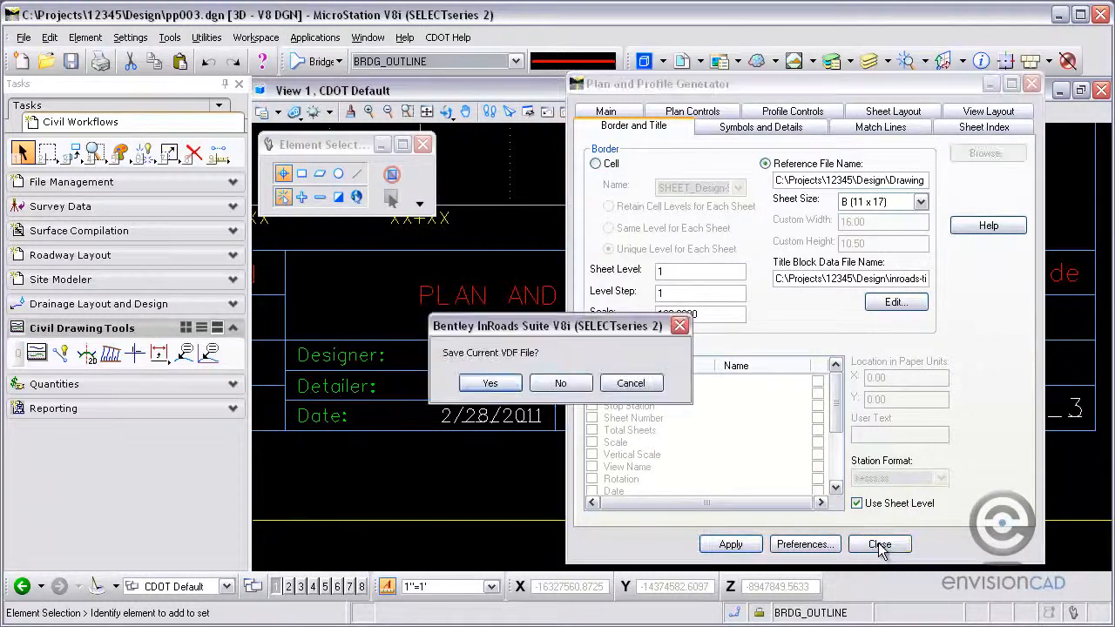
pyautogui.click(576, 384)
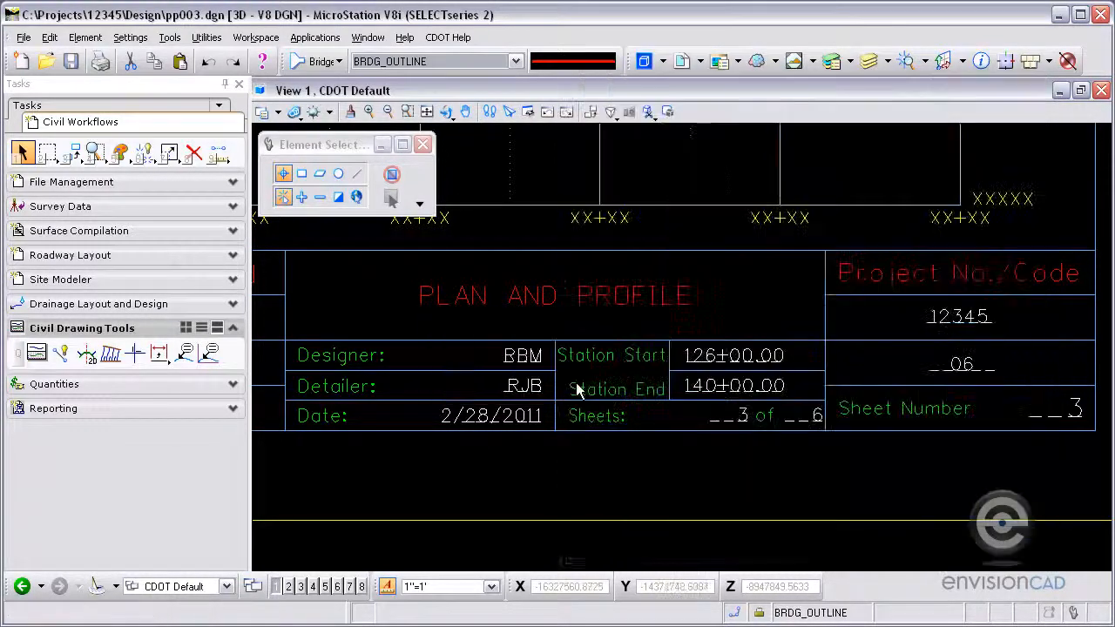